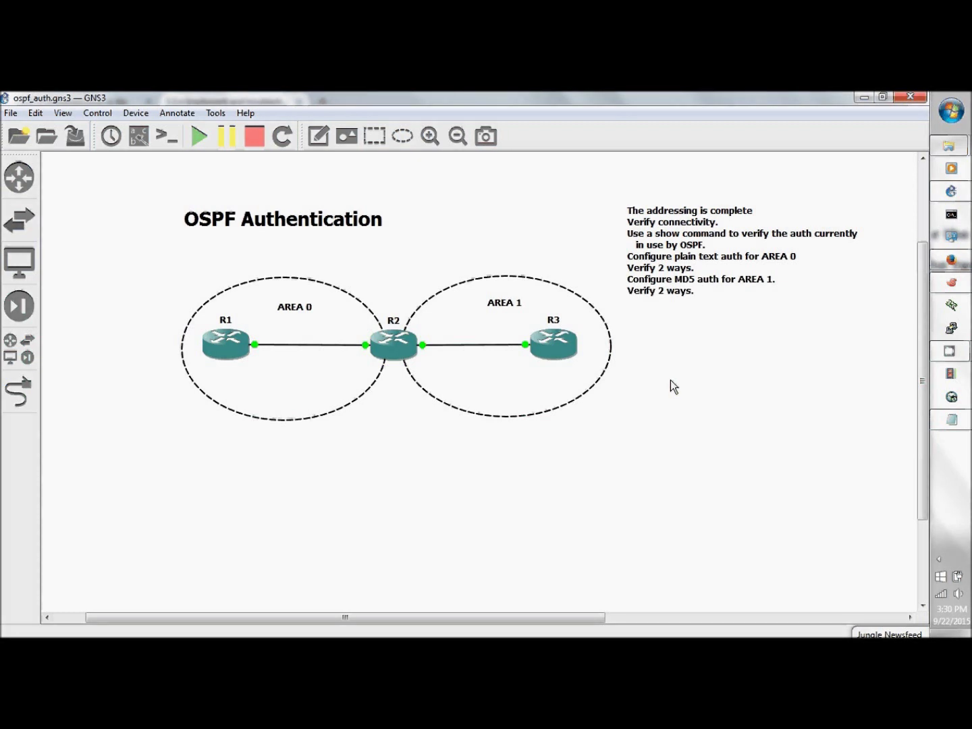
# - From R2, ping 192.168.12.1 and 192.168.23.3, then bring up R1's console
pyautogui.click(950, 282)
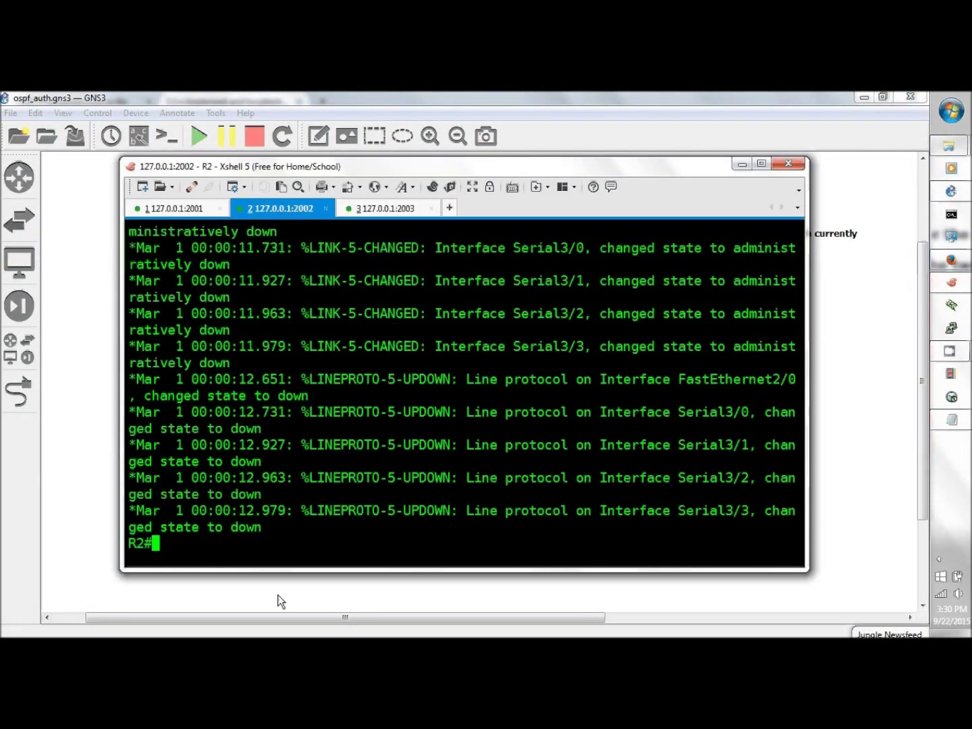
pyautogui.write('ping ')
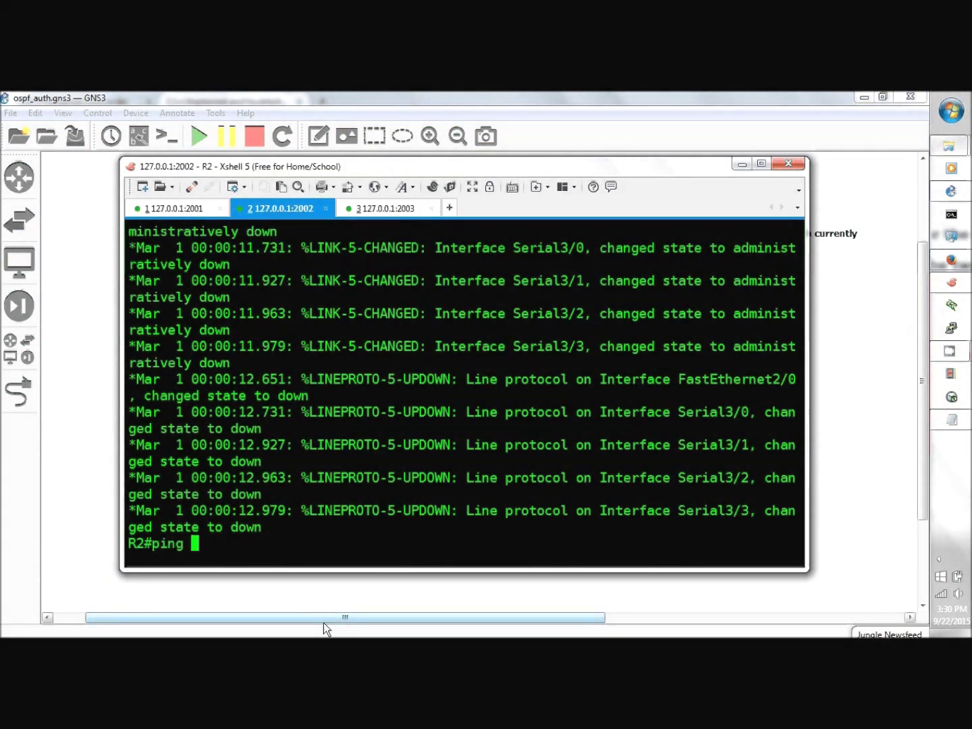
pyautogui.write('192.168.')
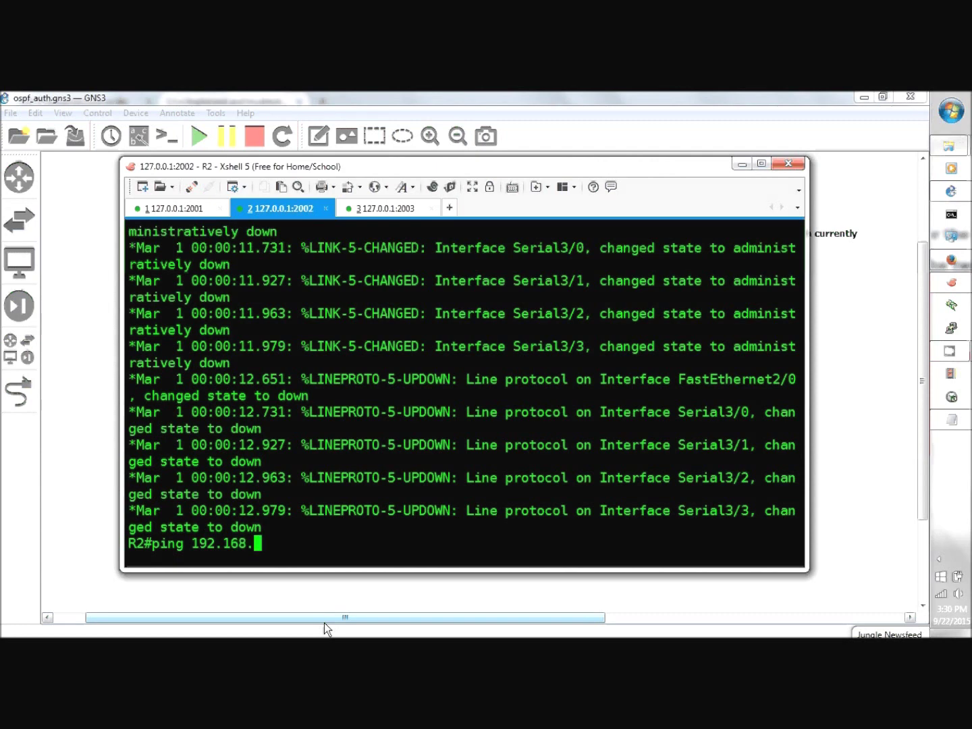
pyautogui.write('12.1')
pyautogui.press('Return')
pyautogui.write('p')
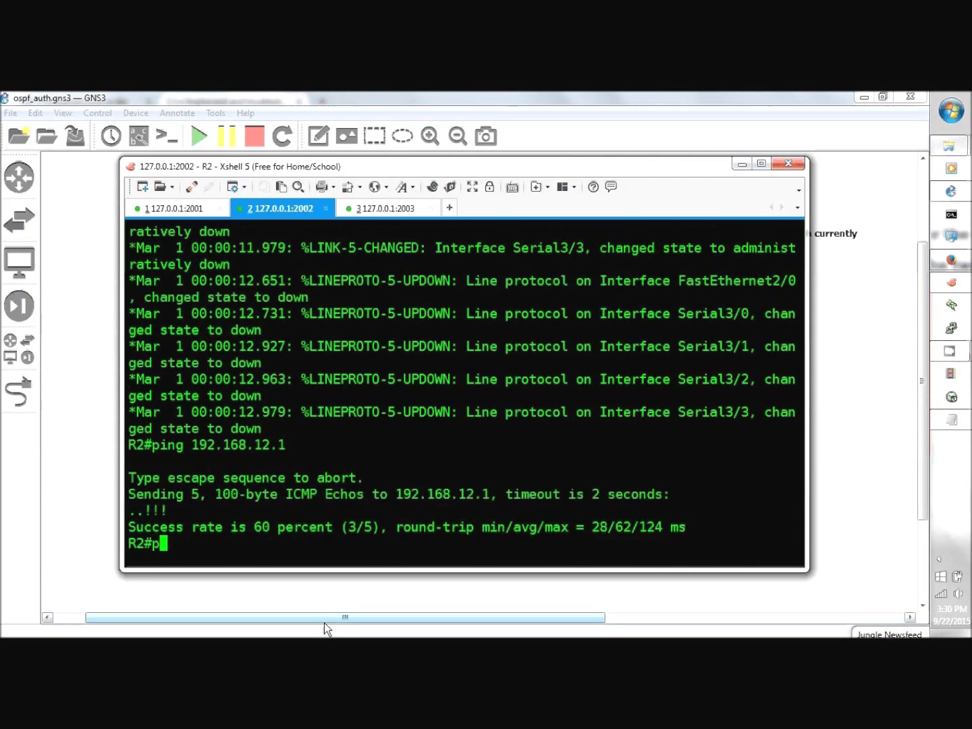
pyautogui.write('ing 192.1')
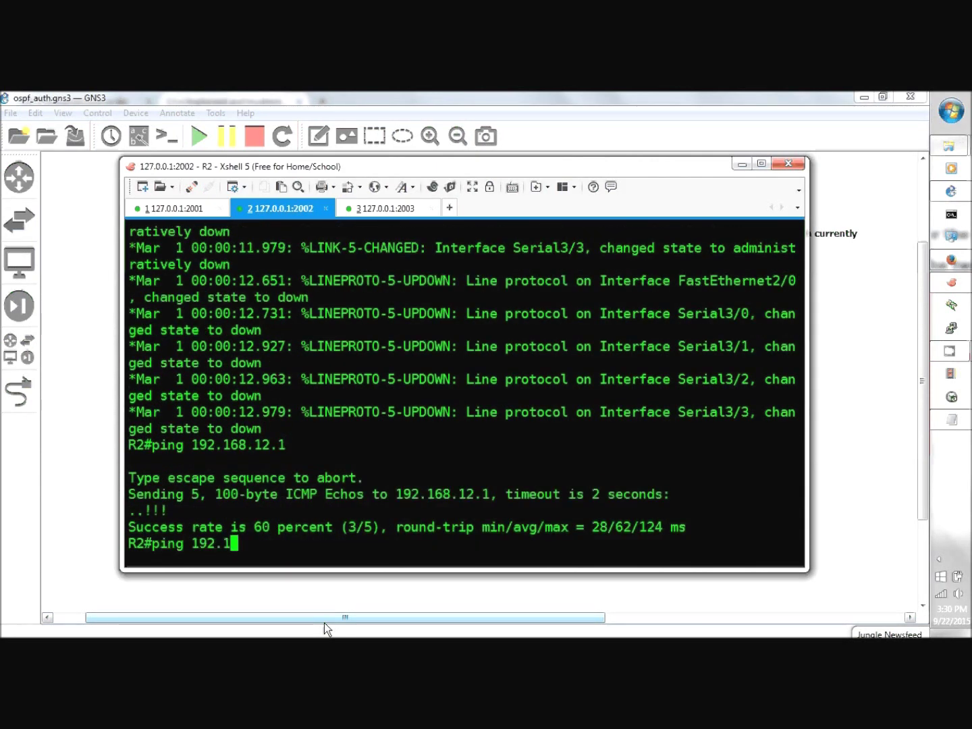
pyautogui.write('68.23.3')
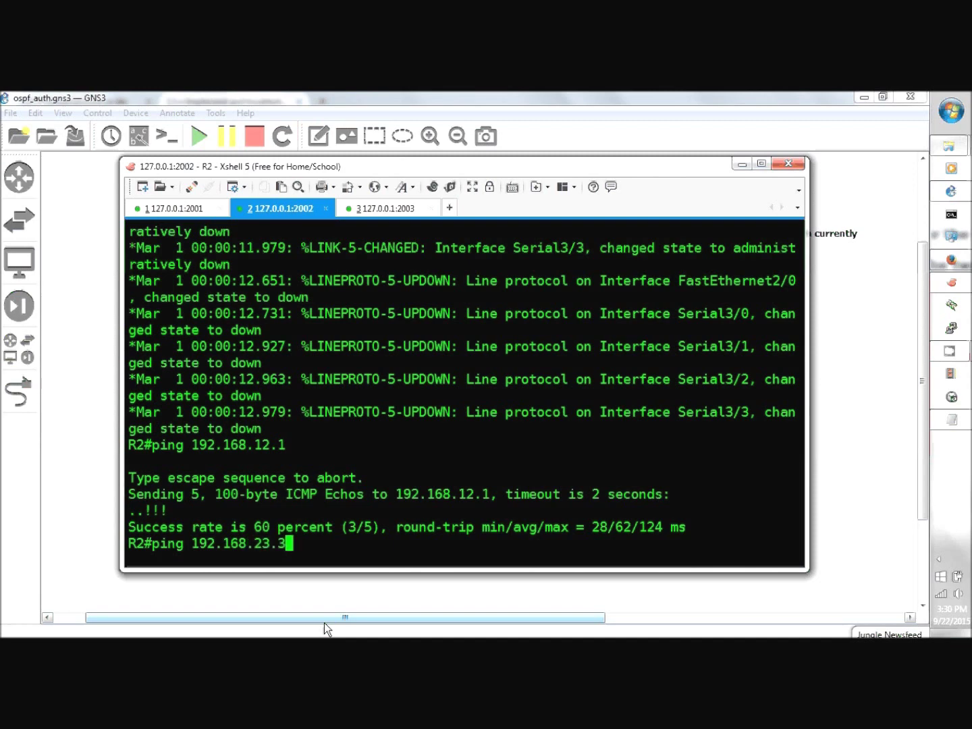
pyautogui.press('Return')
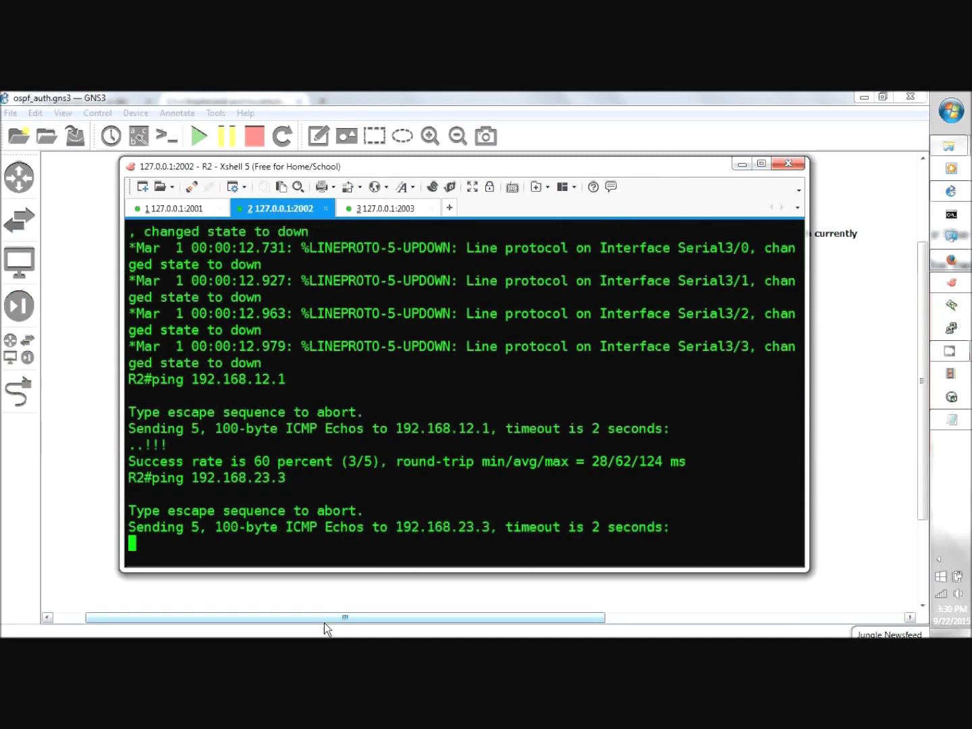
pyautogui.click(203, 210)
# - On R1, start OSPF process 1 with network 0.0.0.0 0.0.0.0 in area 0
pyautogui.write('config')
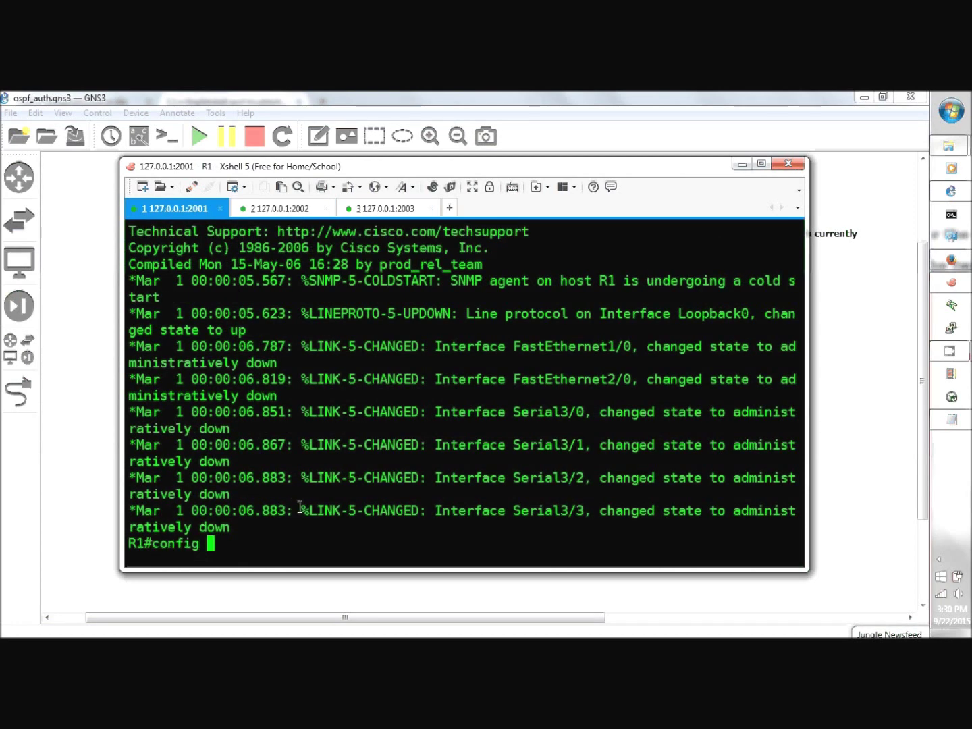
pyautogui.write(' t')
pyautogui.press('Return')
pyautogui.write('rou')
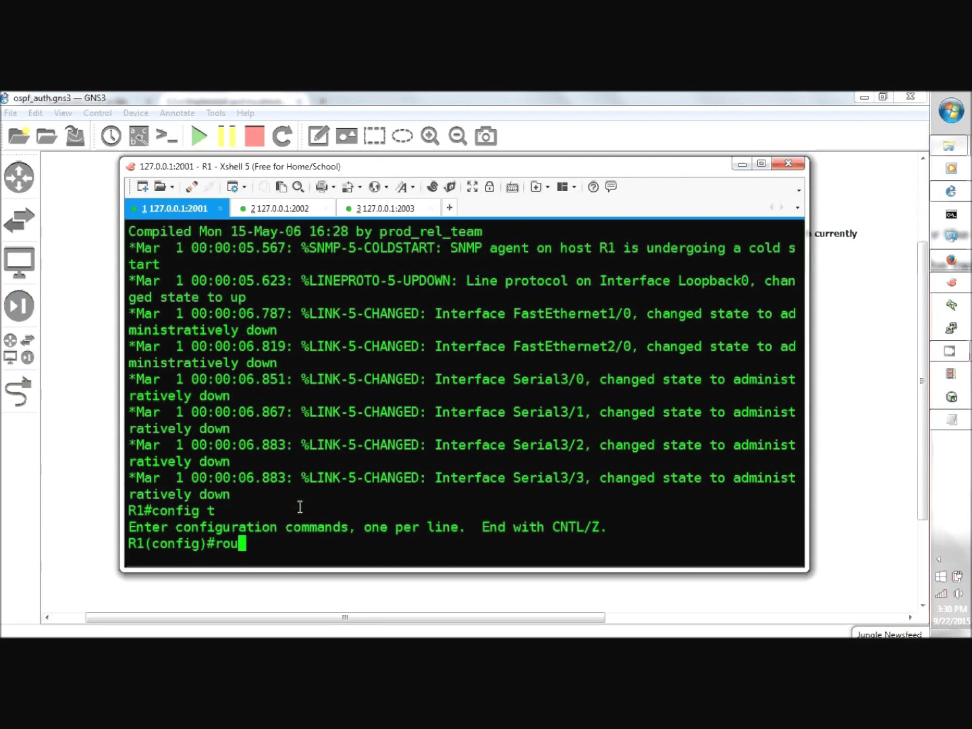
pyautogui.write('ter ospf 1')
pyautogui.press('Return')
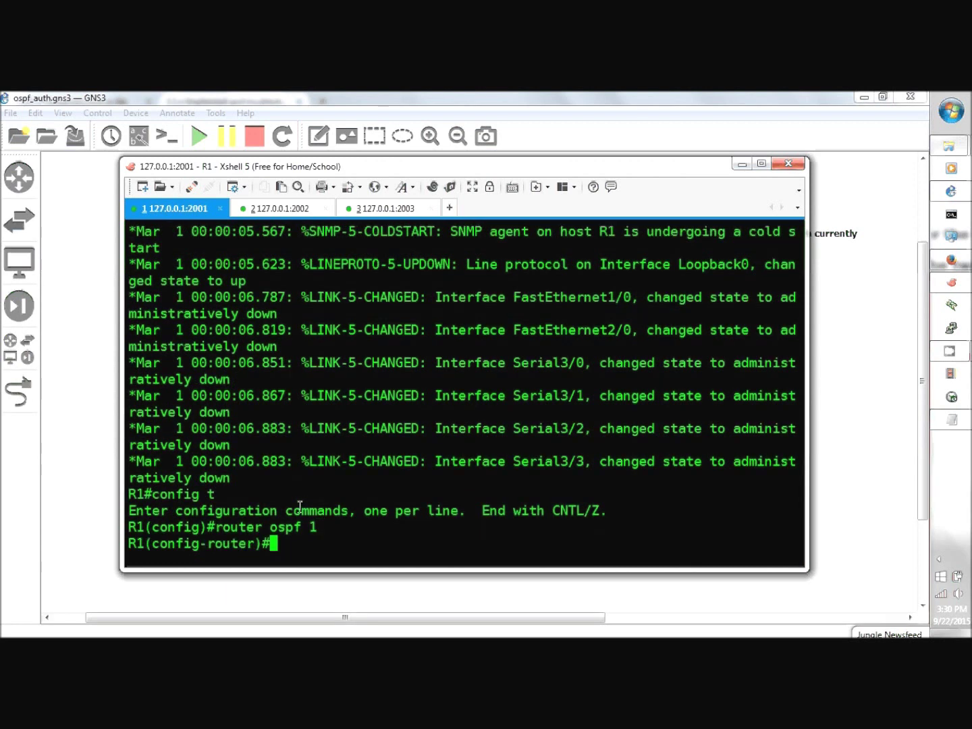
pyautogui.write('net 0.0.0.0')
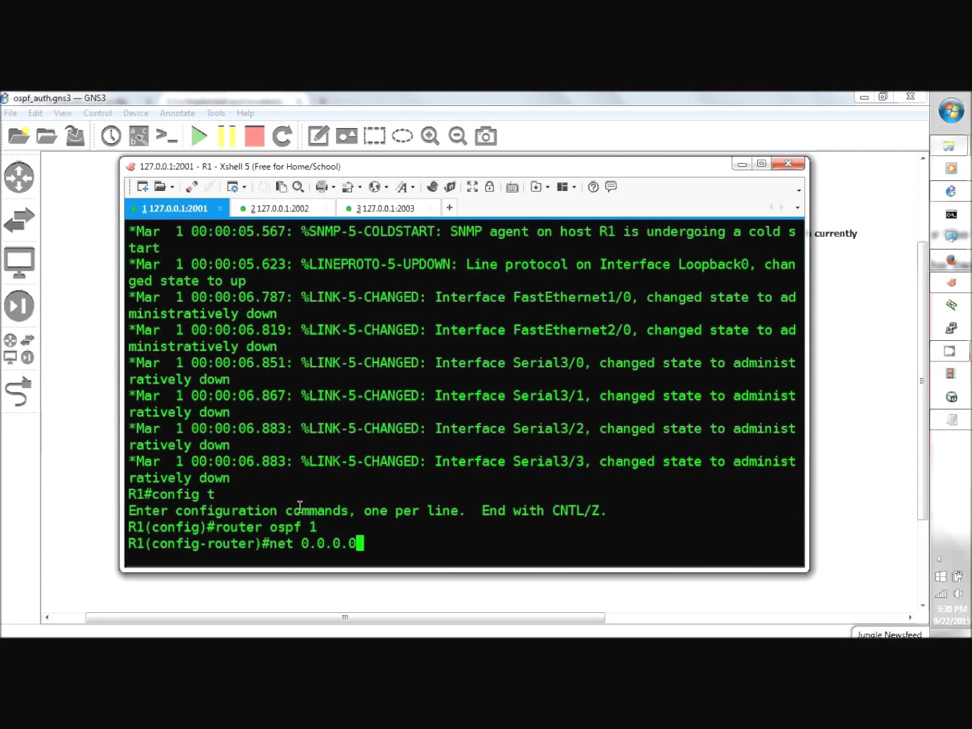
pyautogui.write(' 0.0.0.0 ')
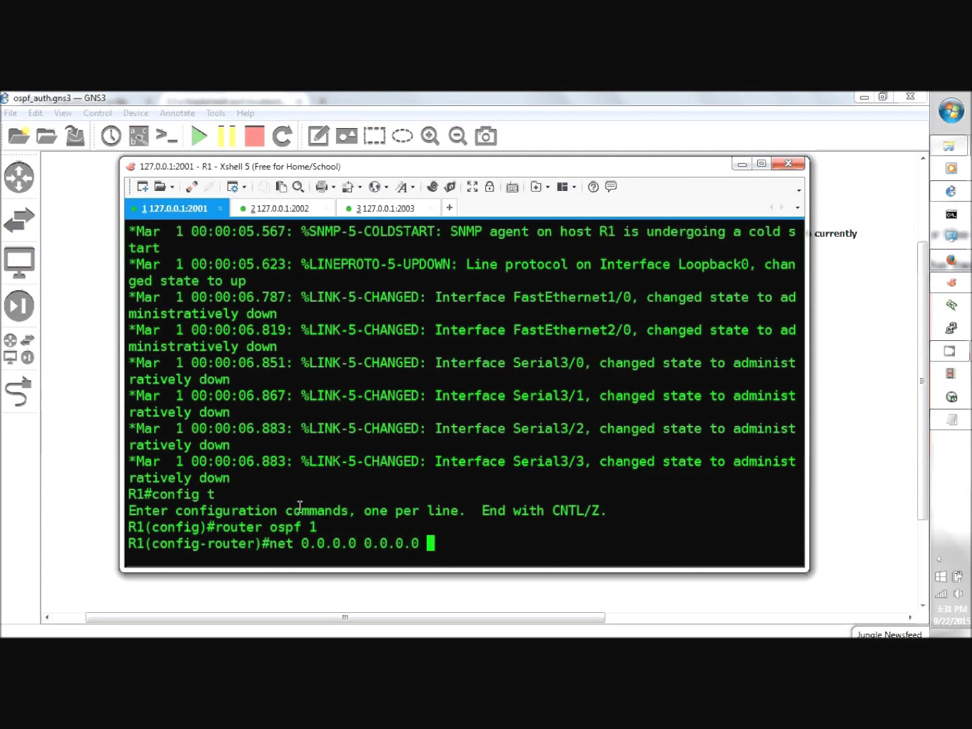
pyautogui.write('area 0')
pyautogui.press('Return')
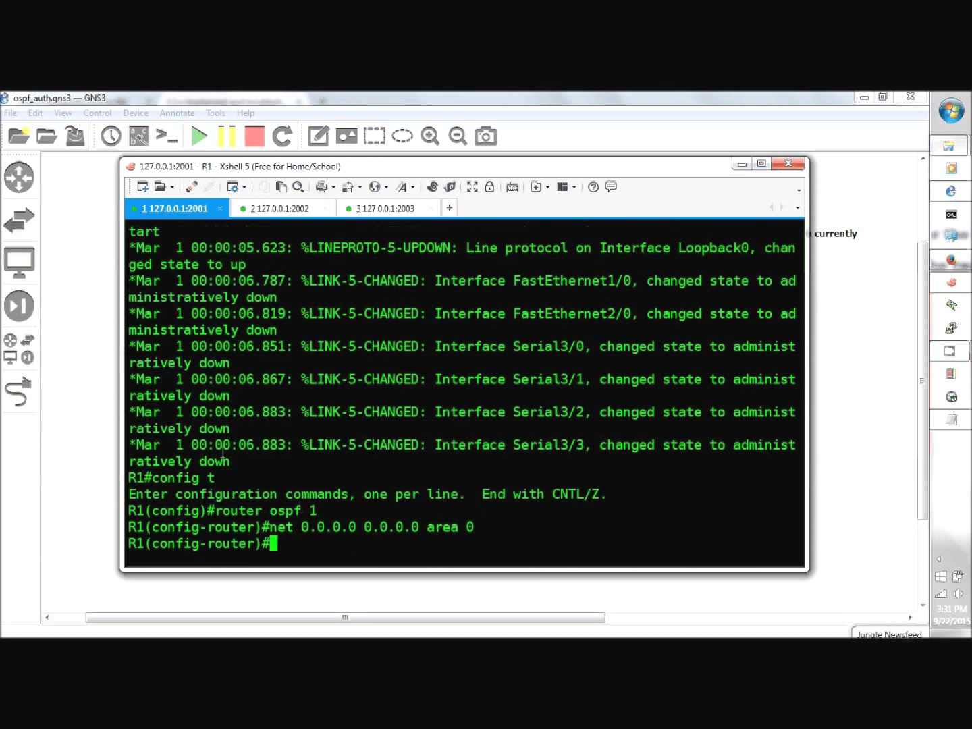
# - On R2, start OSPF process 1 and add 192.168.12.0 0.0.0.255 to area 0
pyautogui.click(317, 210)
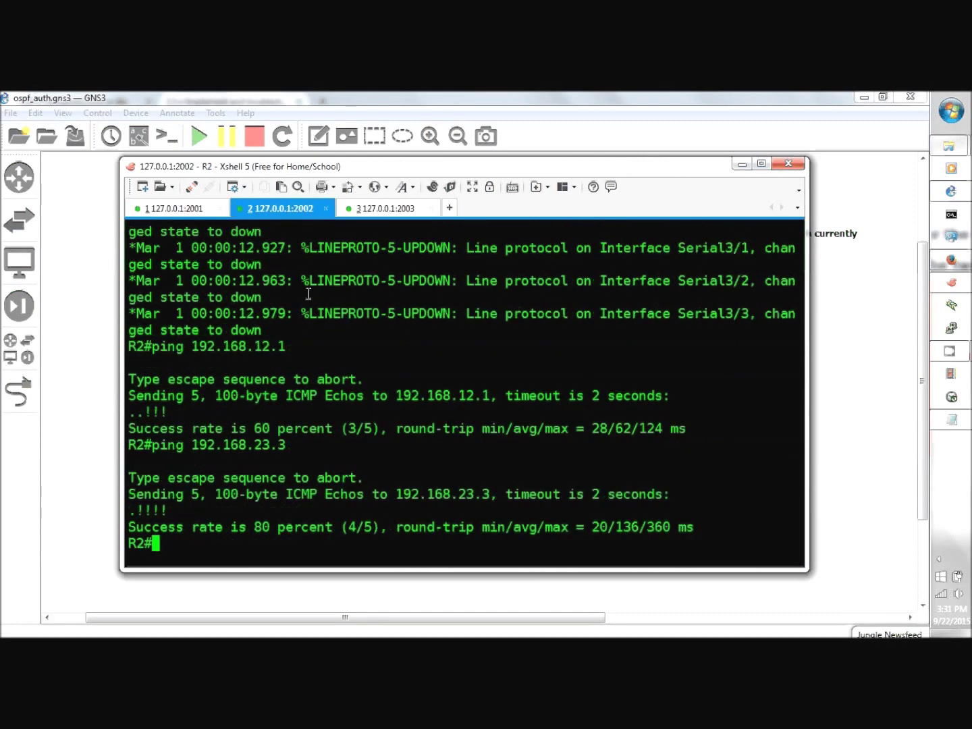
pyautogui.write('config t')
pyautogui.press('Return')
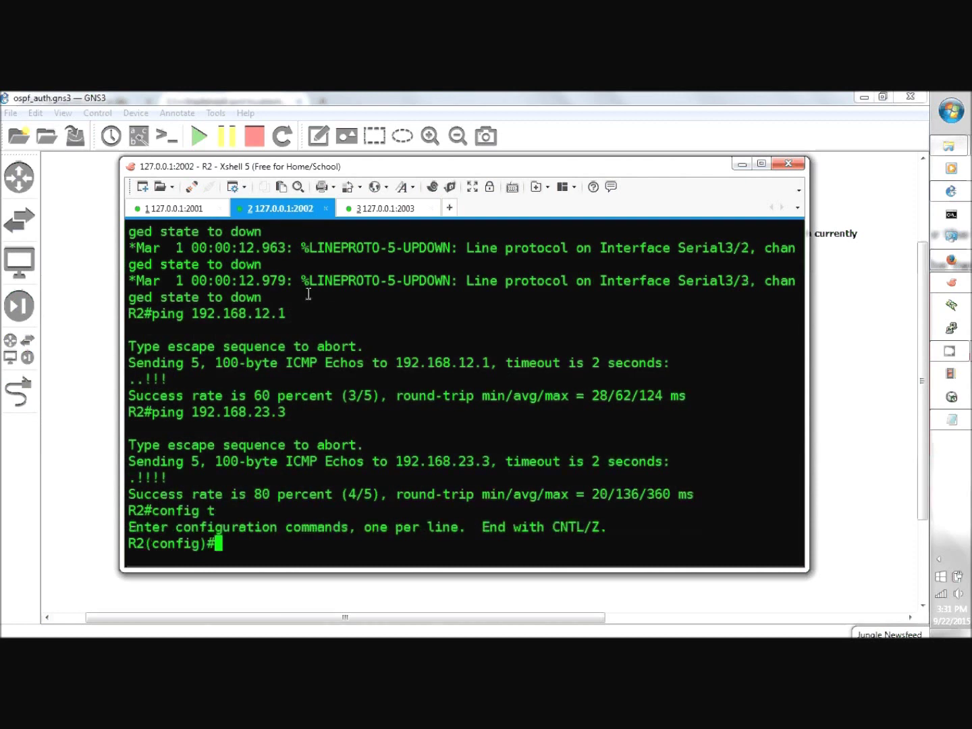
pyautogui.write('router ospf 1')
pyautogui.press('Return')
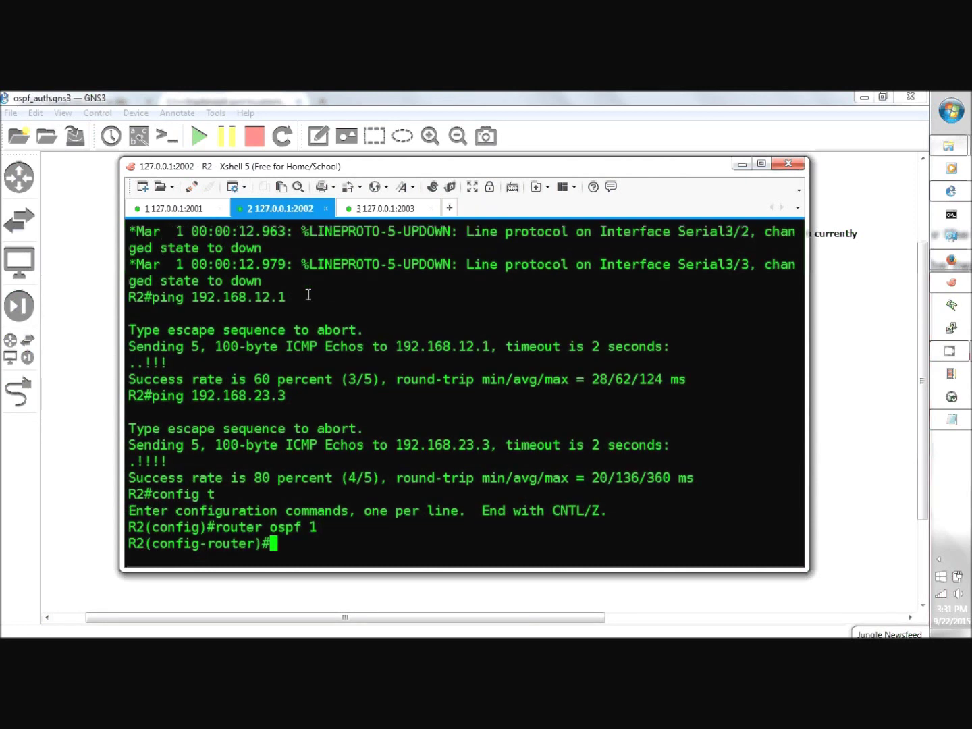
pyautogui.write('net ')
pyautogui.write('0.0.')
pyautogui.press('BackSpace')
pyautogui.press('BackSpace')
pyautogui.press('BackSpace')
pyautogui.press('BackSpace')
pyautogui.press('BackSpace')
pyautogui.write('192.168.12.0 0')
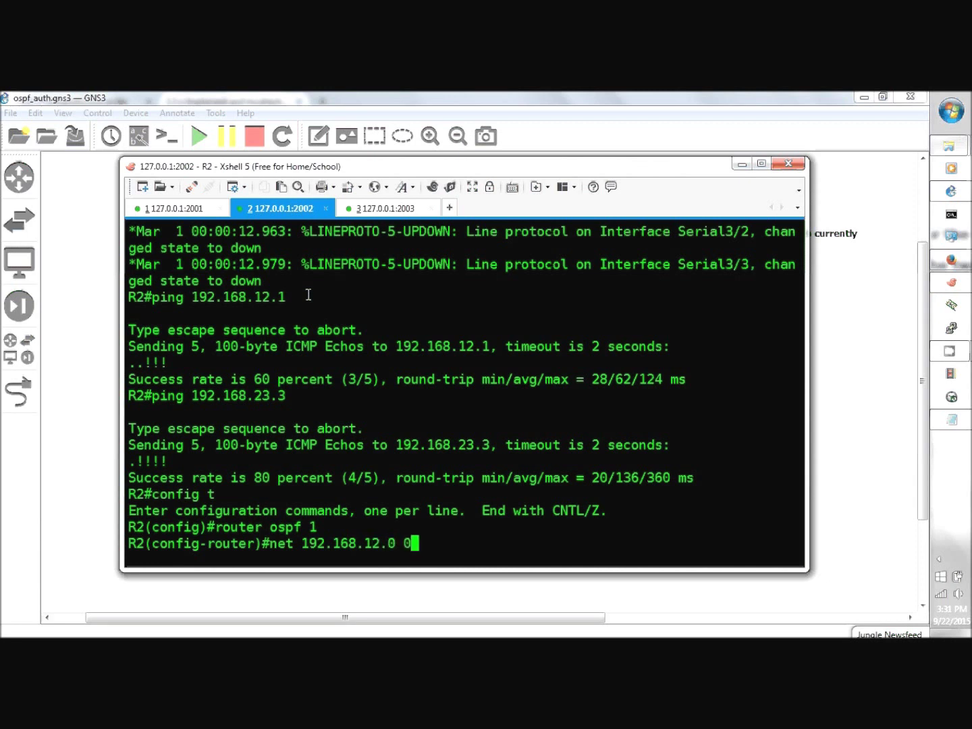
pyautogui.write('.0.0.255')
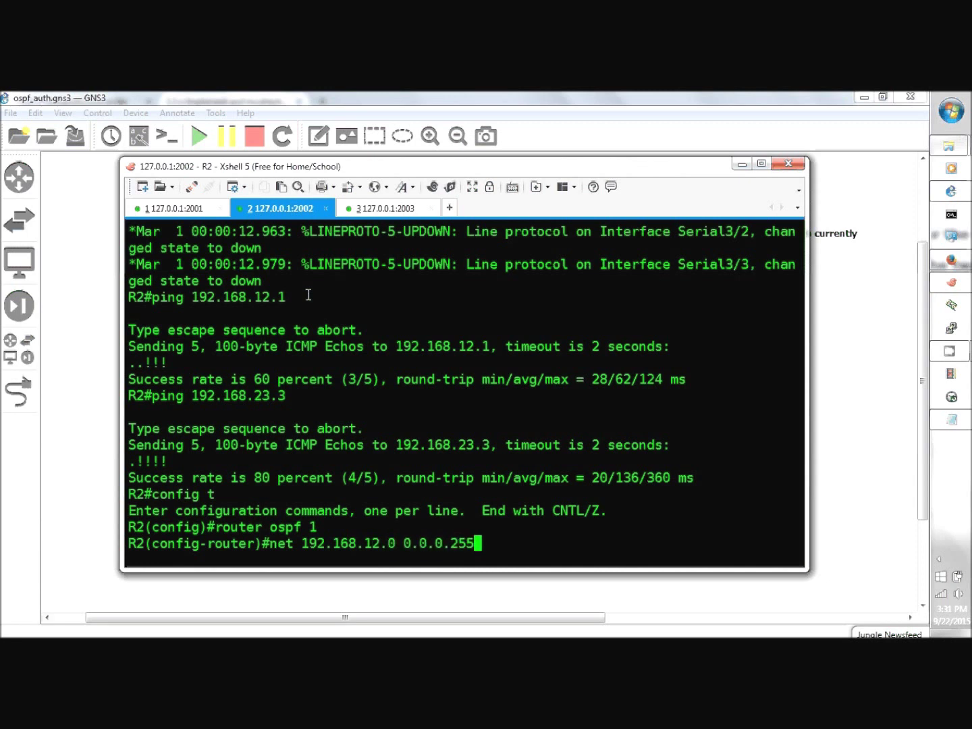
pyautogui.write(' area 0')
pyautogui.press('Return')
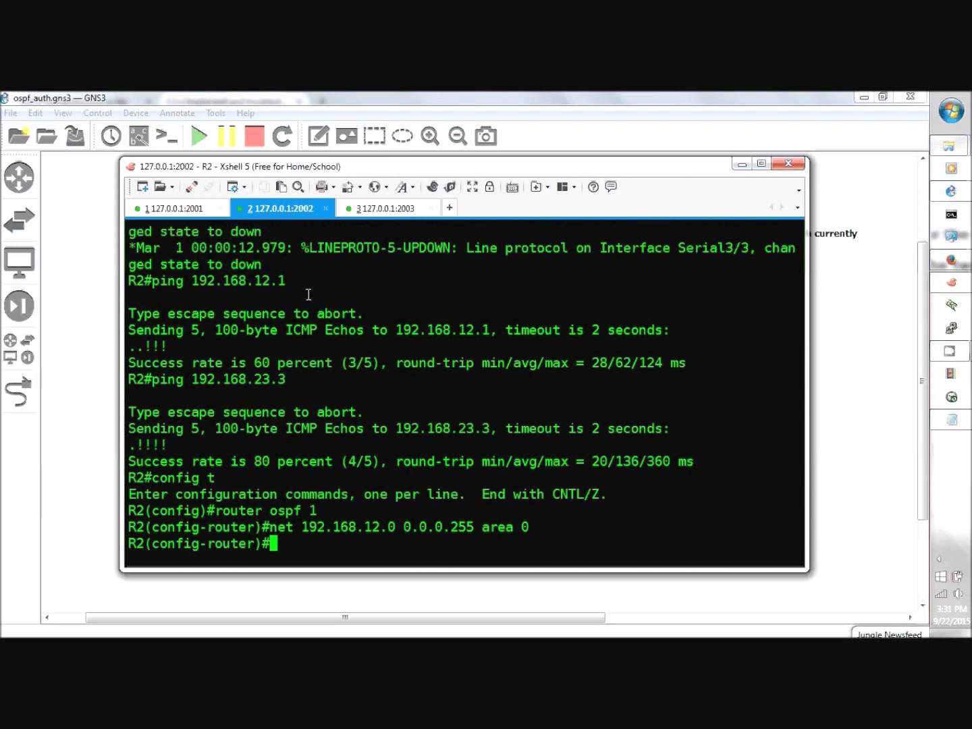
# - Add 192.168.23.0 and 2.2.2.0 (wildcard 0.0.0.255) to area 1 on R2
pyautogui.write('net 192.1')
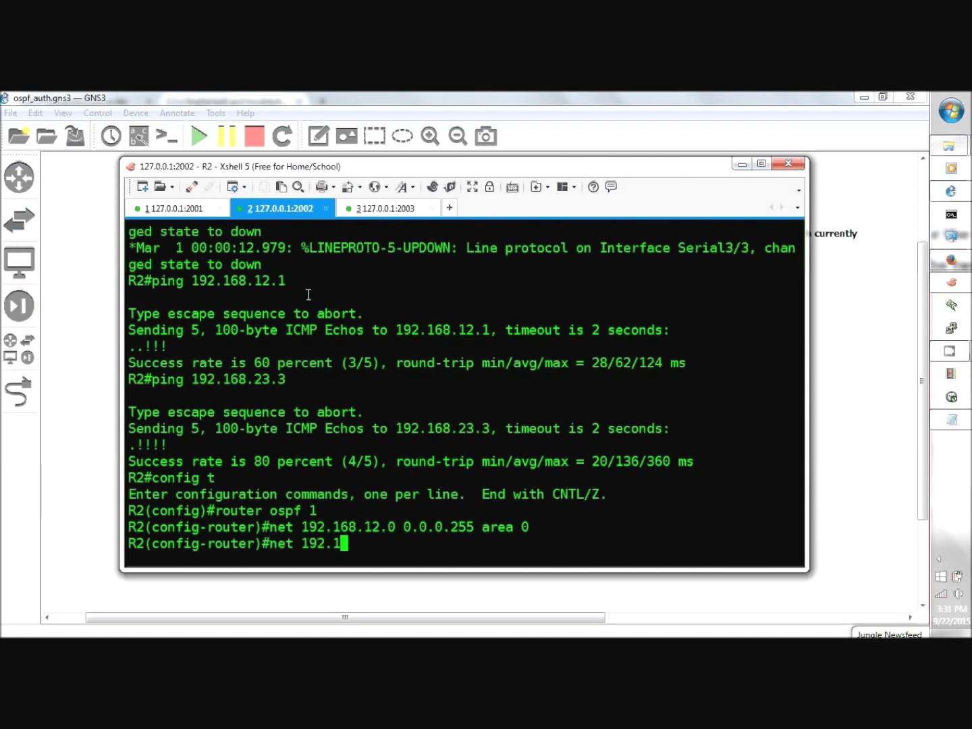
pyautogui.write('68.23.0 0.0.')
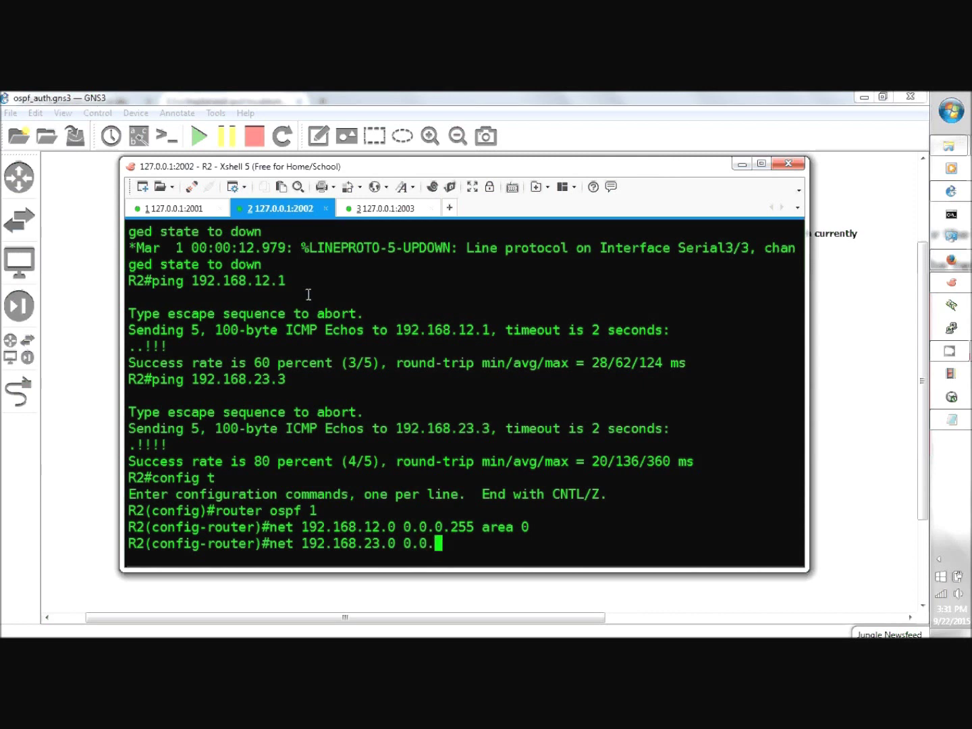
pyautogui.write('0.255 area 1')
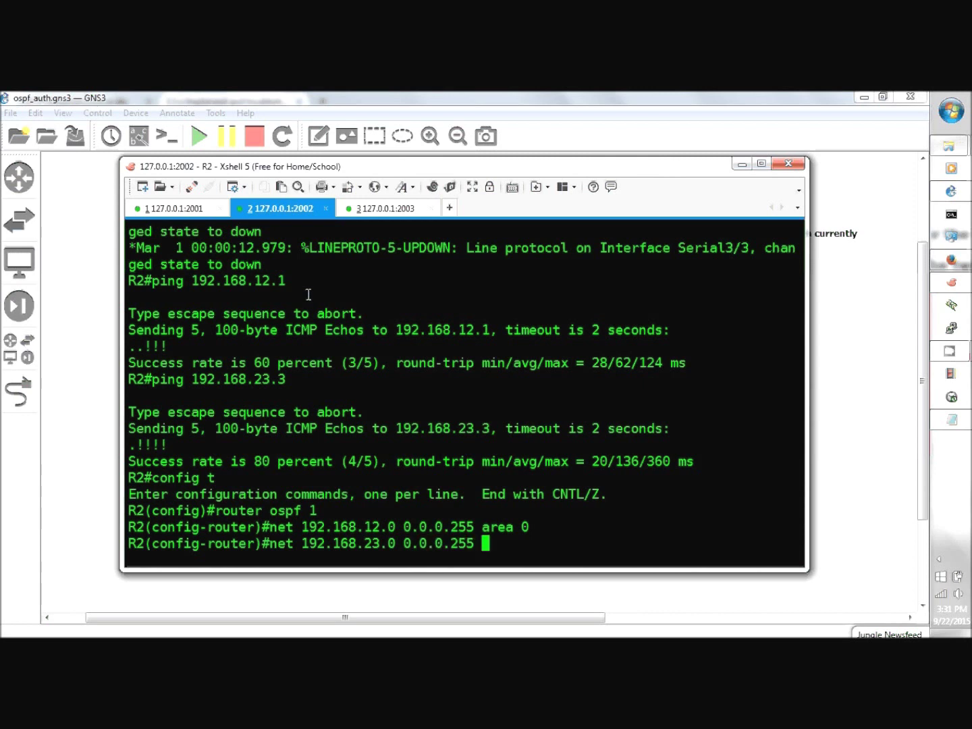
pyautogui.press('Return')
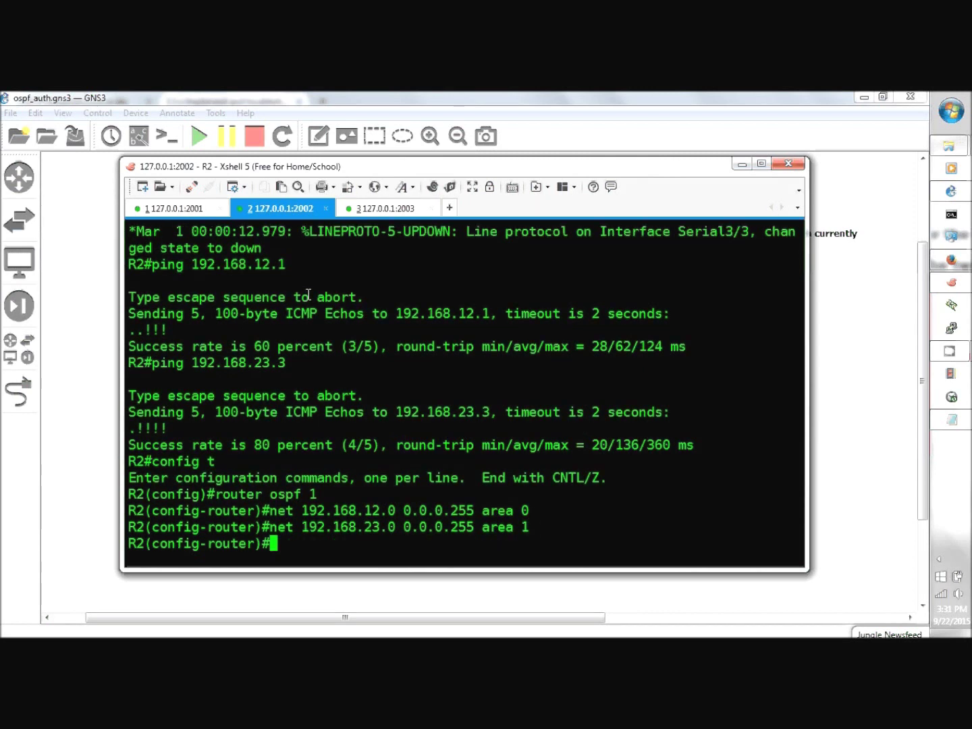
pyautogui.write('net 2.2.2.0 0')
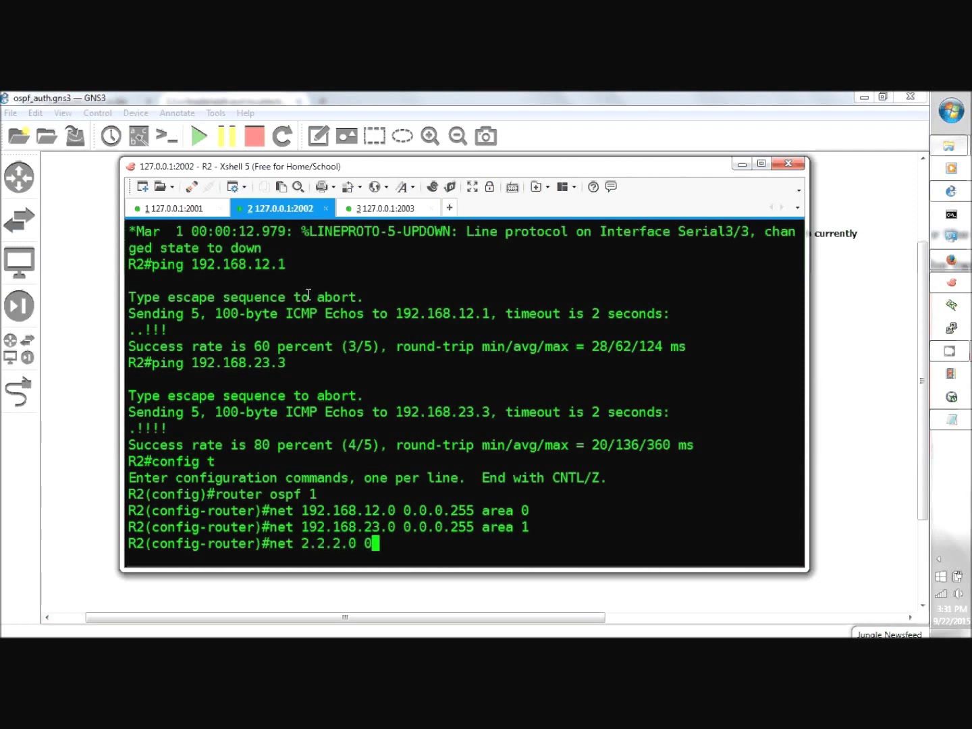
pyautogui.write('.0.0.255 area 1')
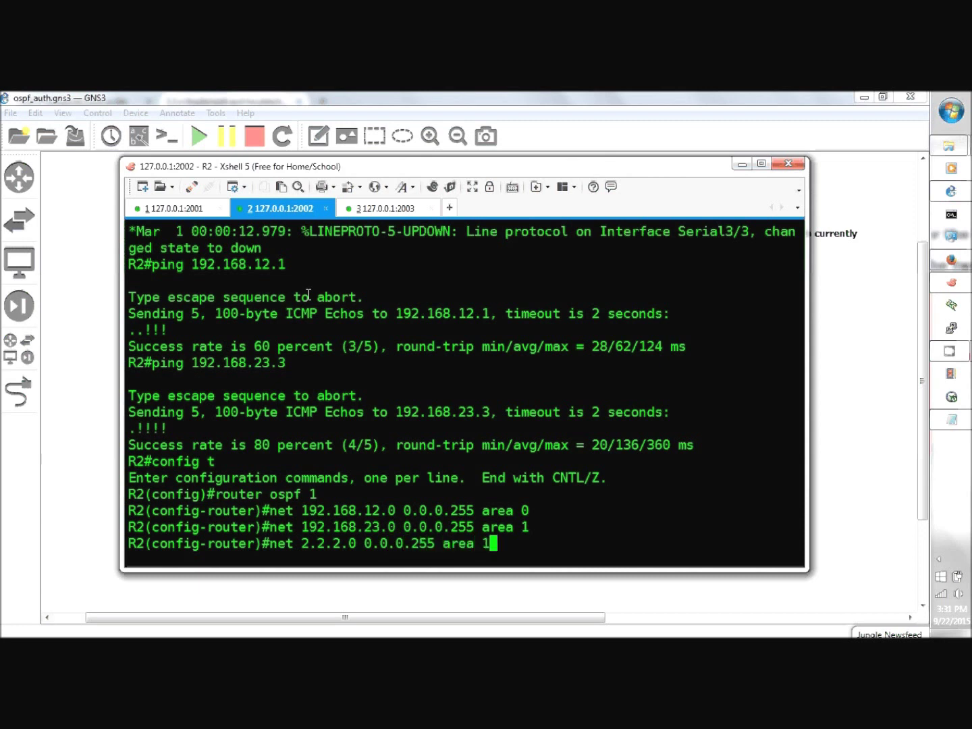
pyautogui.press('Return')
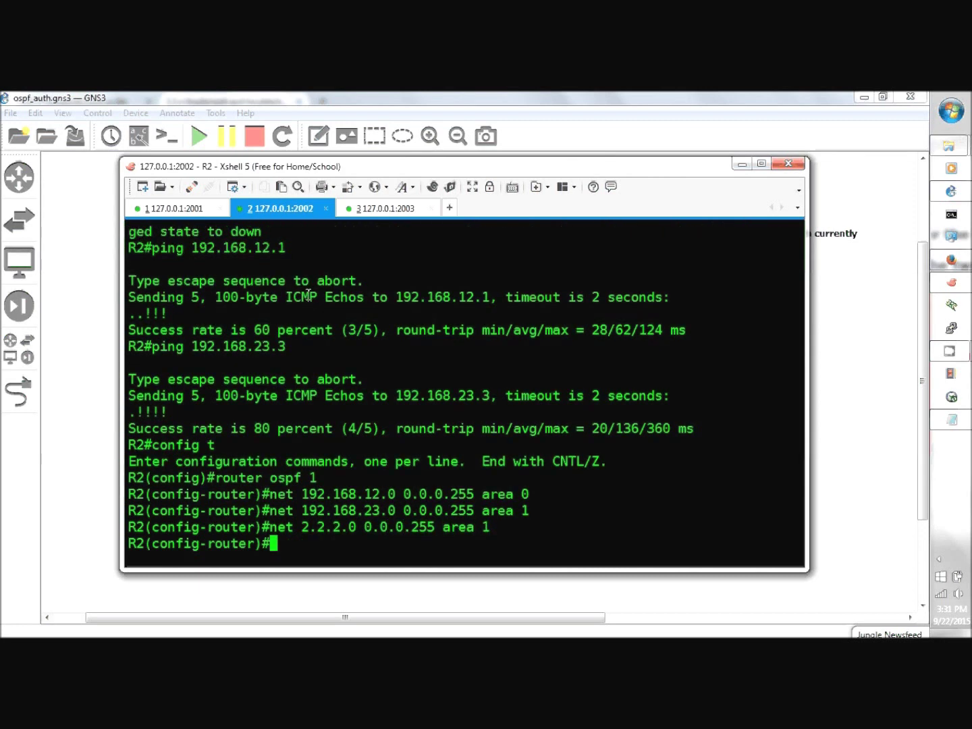
pyautogui.click(411, 215)
# - On R3, start OSPF process 1 with network 0.0.0.0 0.0.0.0 in area 1
pyautogui.write('config ')
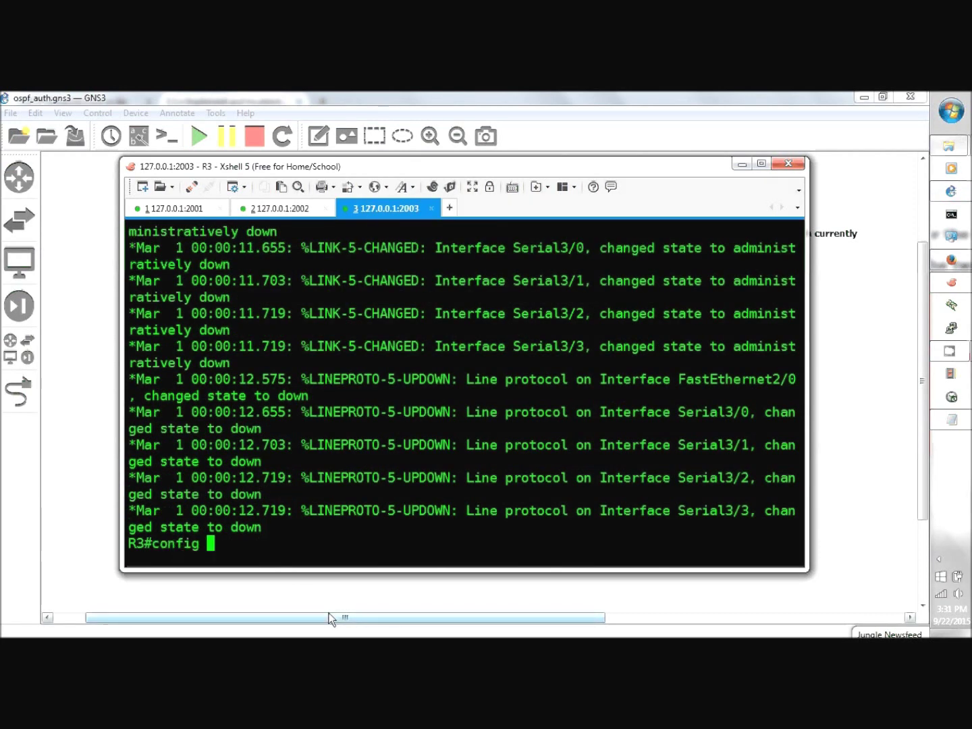
pyautogui.write('t')
pyautogui.press('Return')
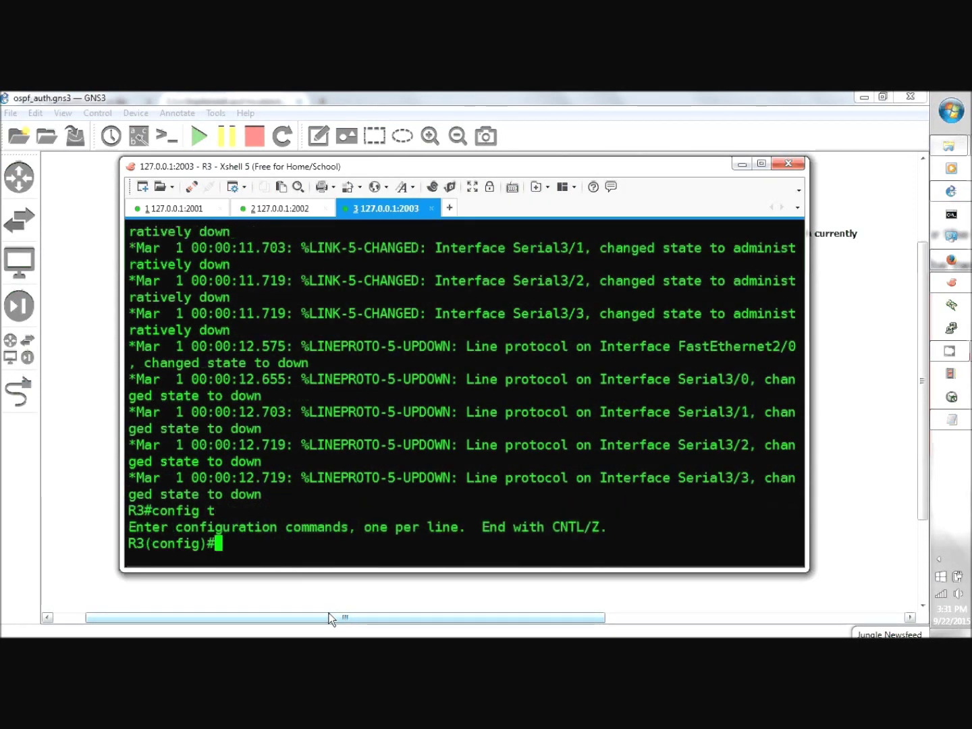
pyautogui.write('route')
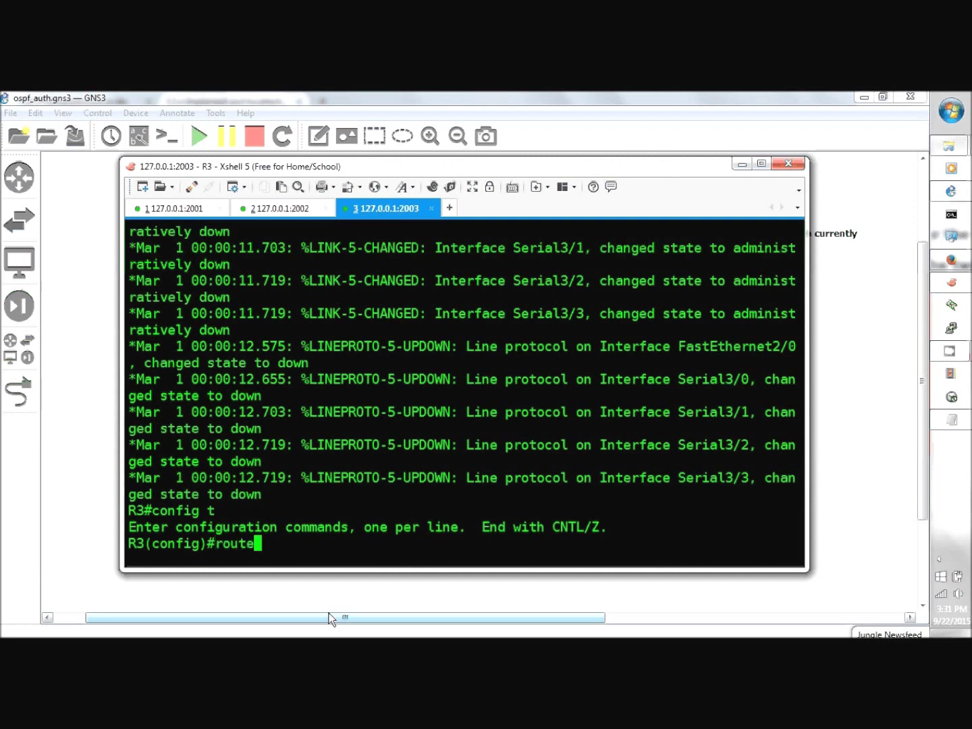
pyautogui.write('r ospf 1')
pyautogui.press('Return')
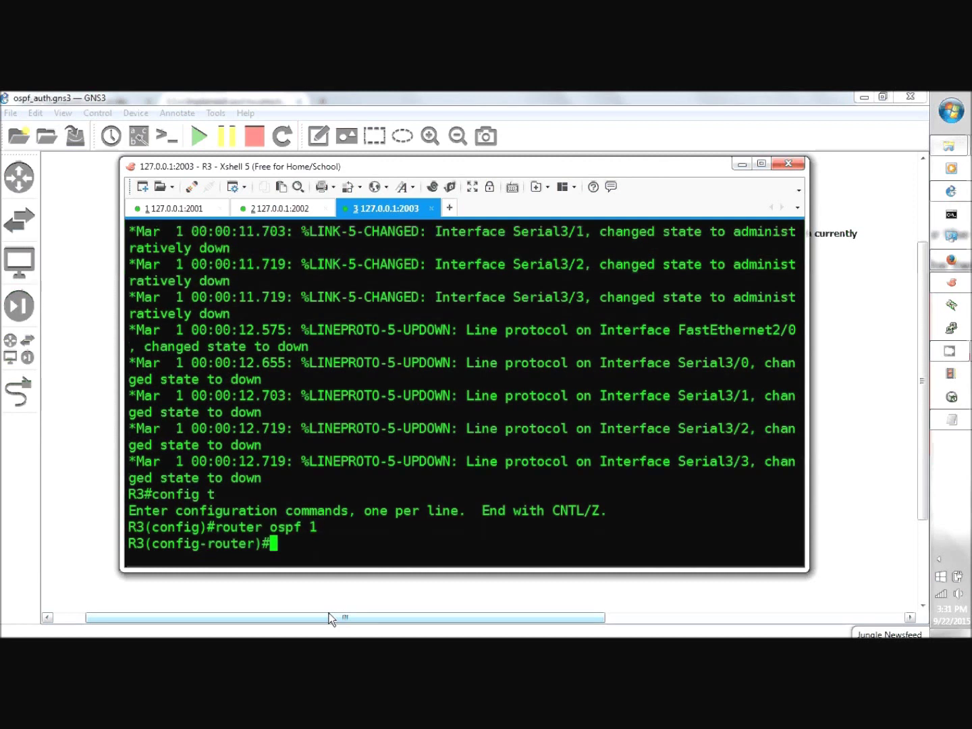
pyautogui.write('net ')
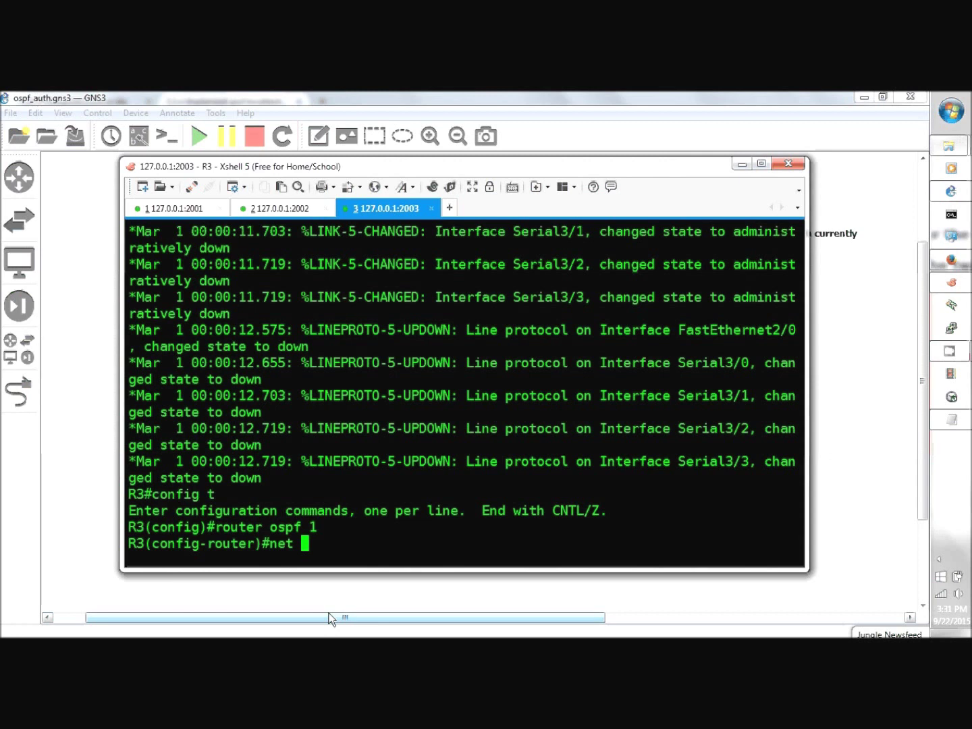
pyautogui.write('0.0.0.0 0.0.0.')
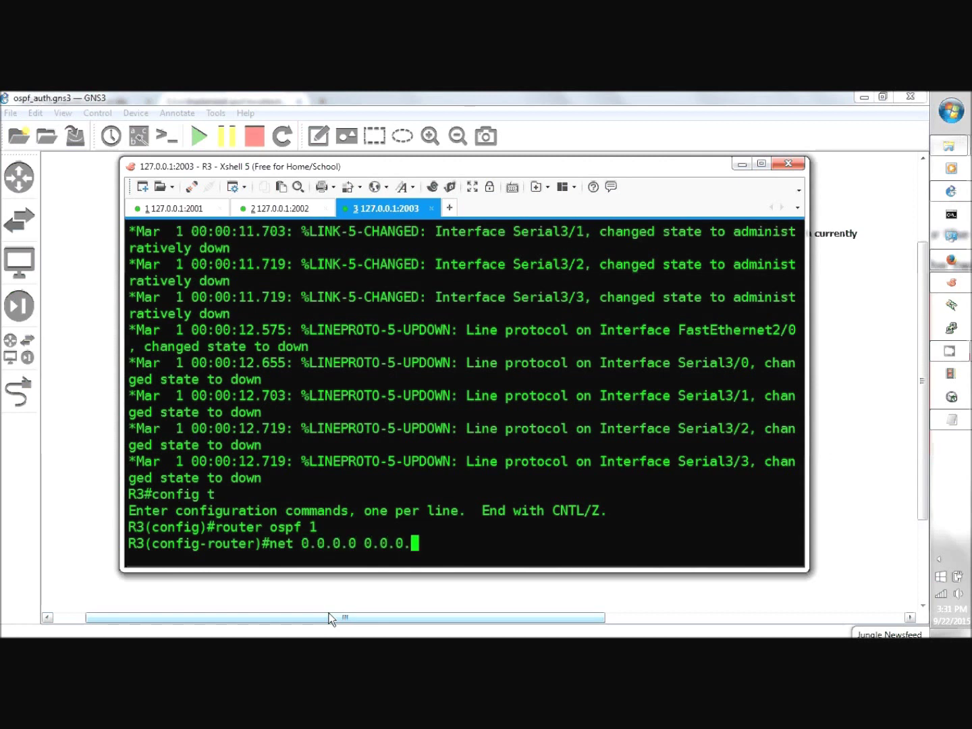
pyautogui.write('0area')
pyautogui.press('BackSpace')
pyautogui.press('BackSpace')
pyautogui.press('BackSpace')
pyautogui.press('BackSpace')
pyautogui.write('area 1')
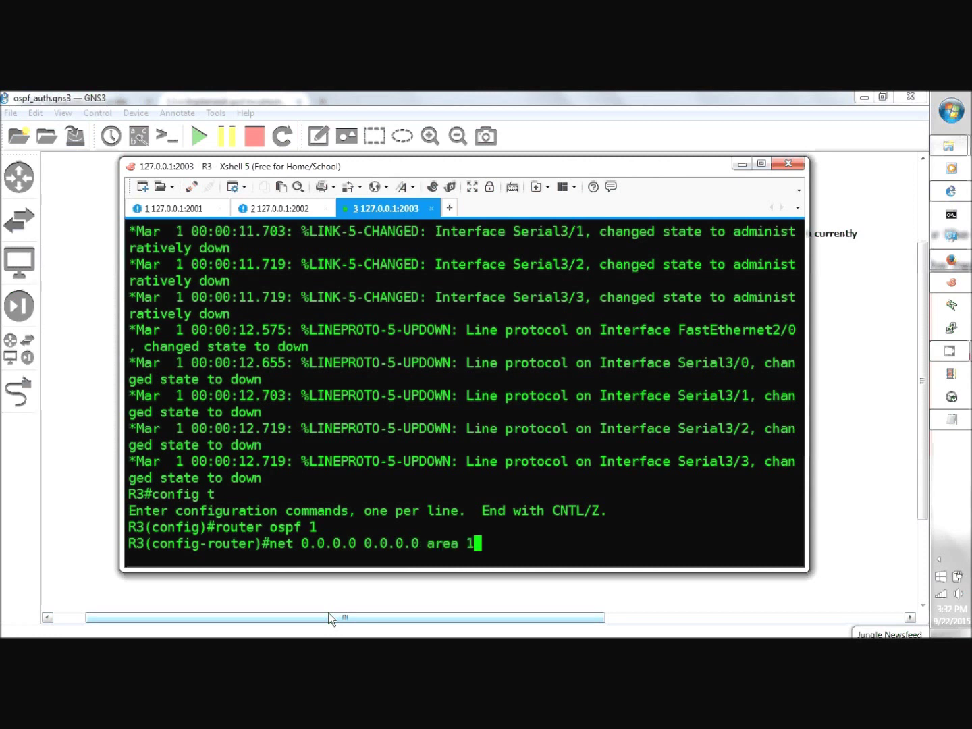
pyautogui.press('Return')
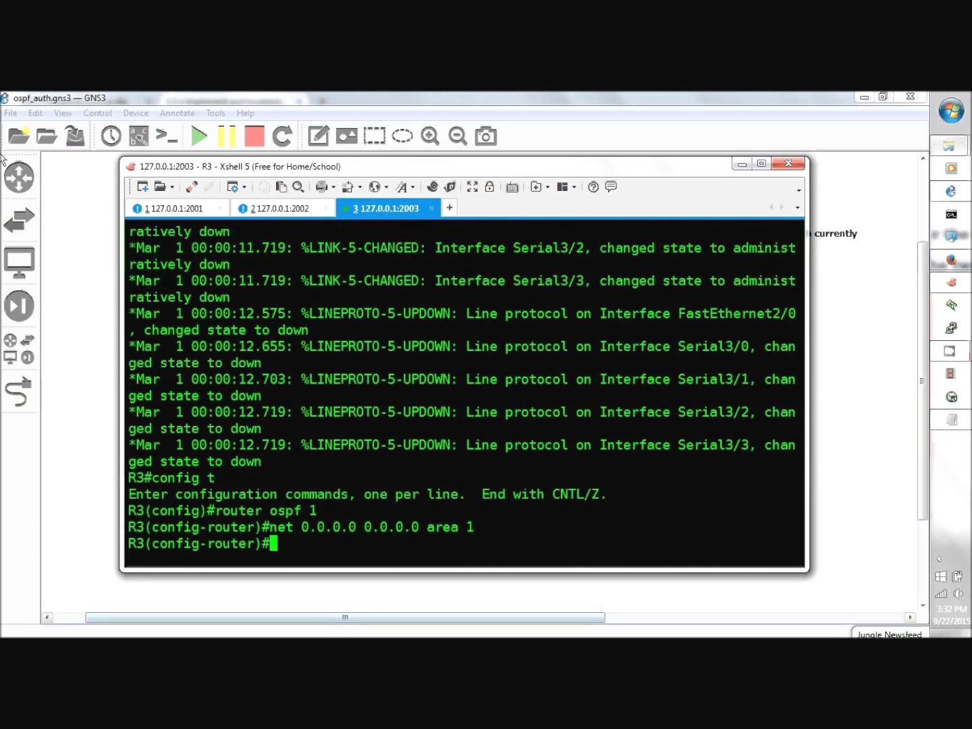
pyautogui.hotkey('alt', '1')
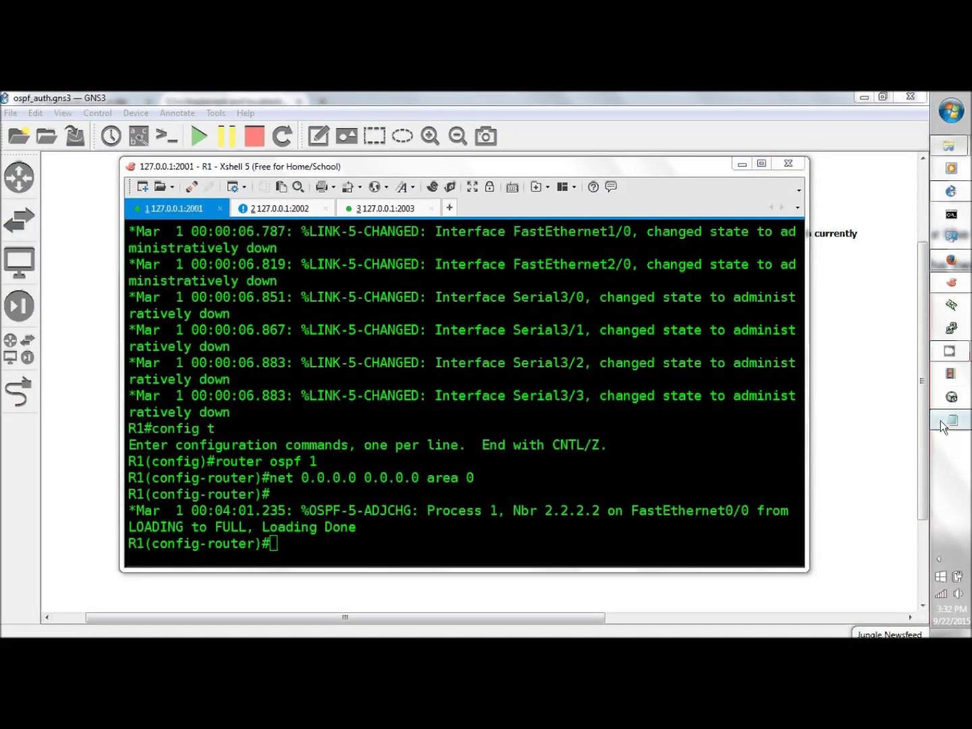
pyautogui.click(951, 420)
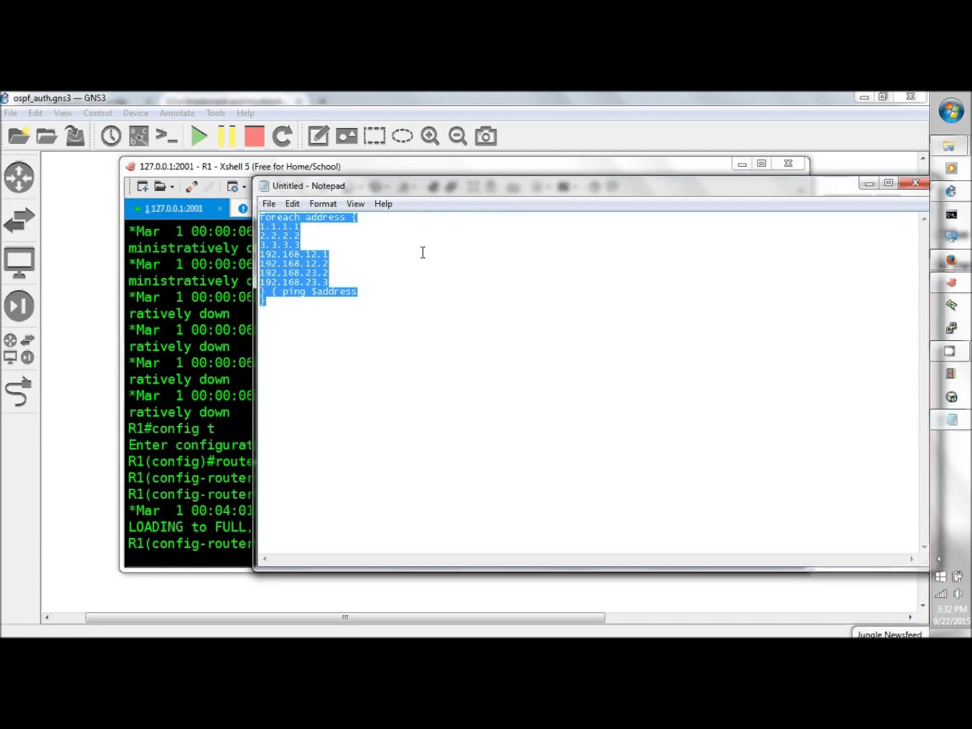
# - Replace the Notepad text with a 'foreach address' list starting 1.1.1.1, 2.2.2.2, 3.3.3.3
pyautogui.hotkey('ctrl', 'x')
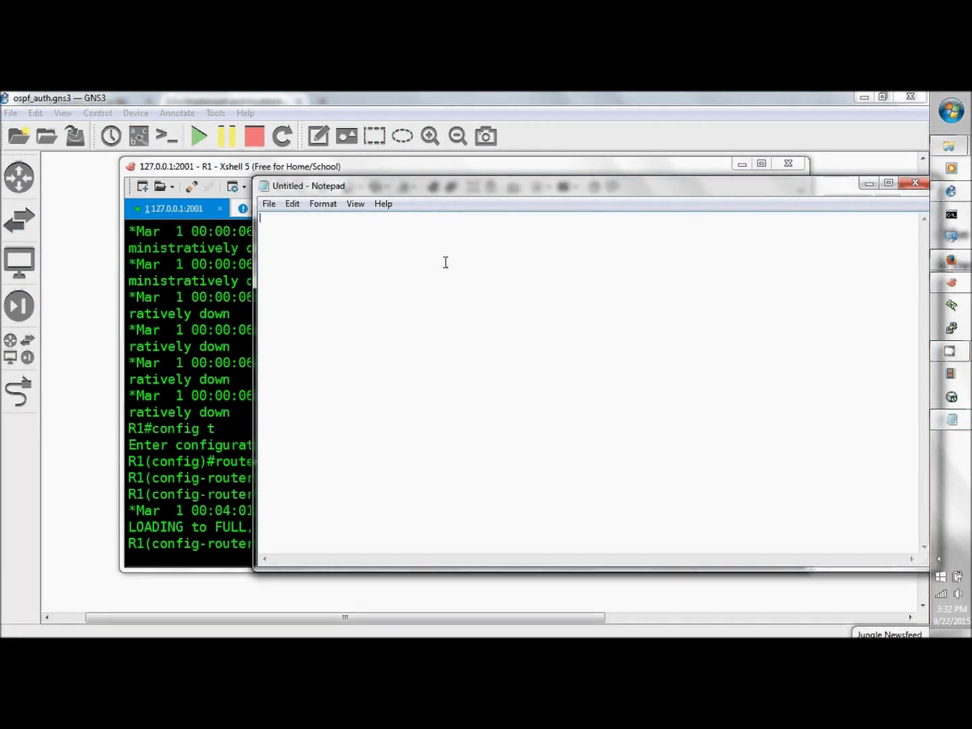
pyautogui.write('foreach address {')
pyautogui.press('Return')
pyautogui.write('1.1.1.1')
pyautogui.press('Return')
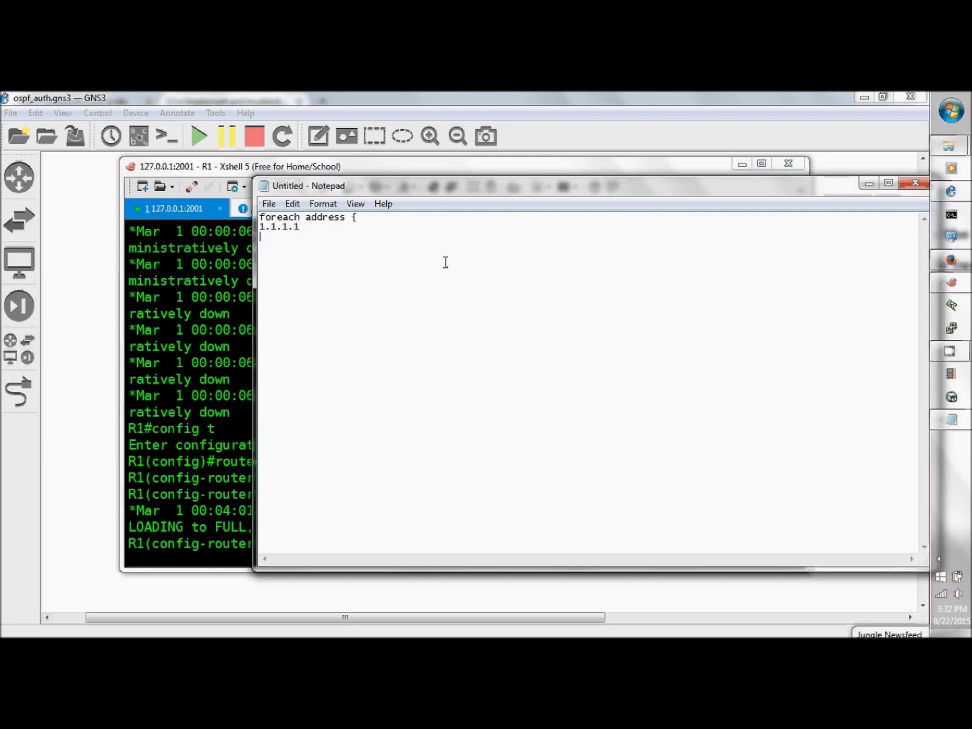
pyautogui.write('2.2.2.2')
pyautogui.press('Return')
pyautogui.write('3.3.3.3')
pyautogui.press('Return')
# - Add 192.168.12.1, 192.168.12.2, 192.168.23.2, 192.168.23.3 and the 'ping $address' body with closing brace
pyautogui.write('192.168.12.1')
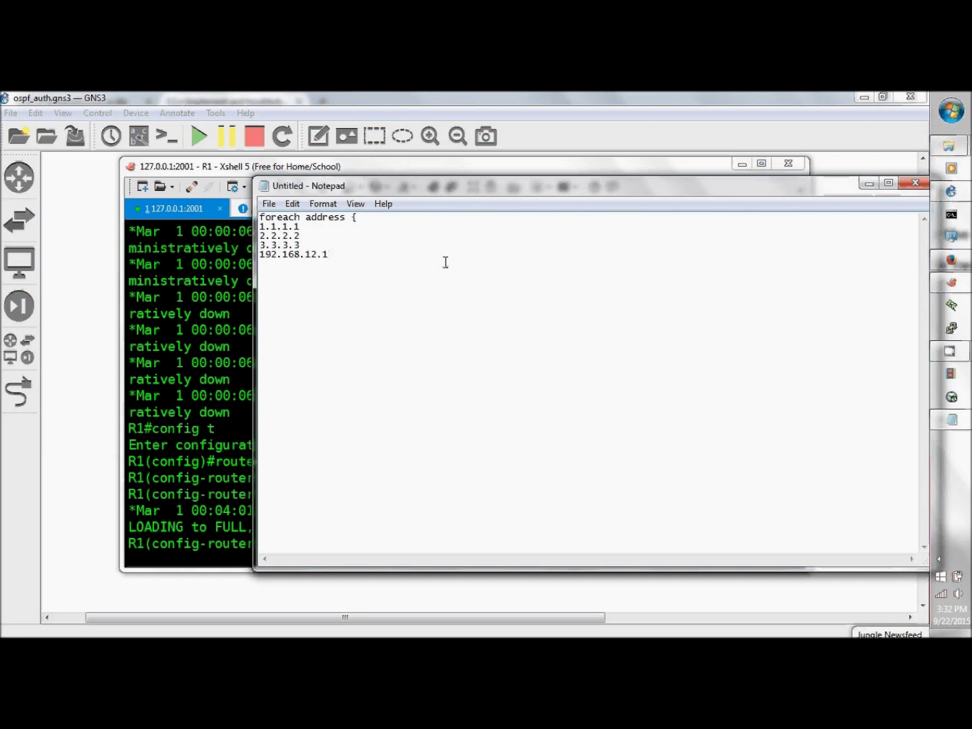
pyautogui.press('Return')
pyautogui.write('192.168.12.2')
pyautogui.press('Return')
pyautogui.write('192.168.23.2')
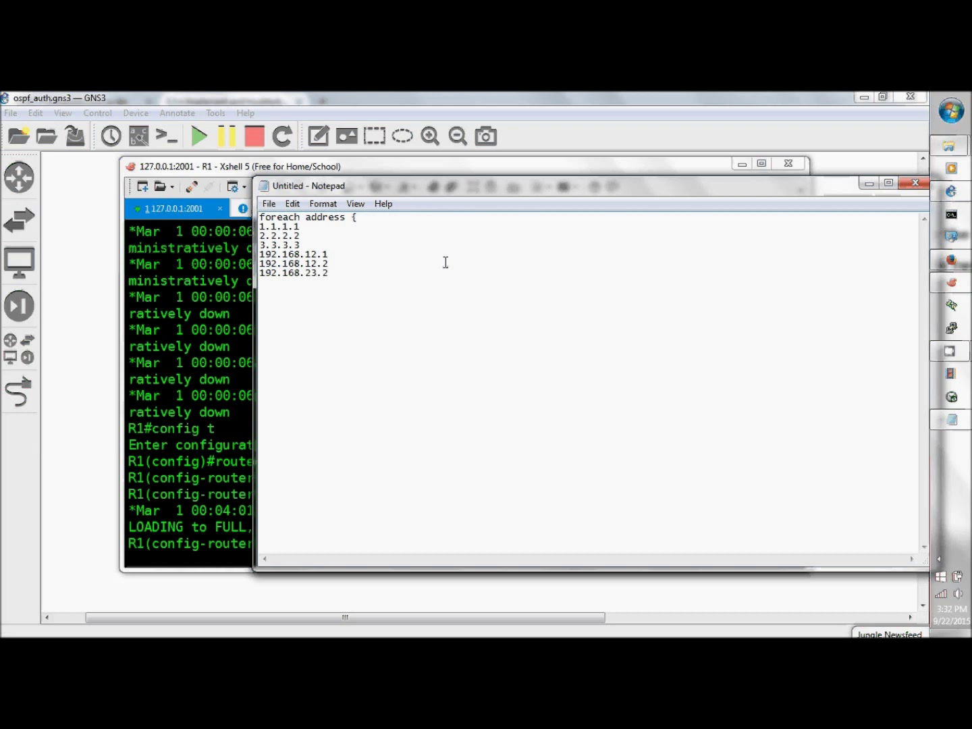
pyautogui.press('Return')
pyautogui.write('192.16')
pyautogui.write('8.')
pyautogui.write('23.')
pyautogui.write('3 ')
pyautogui.write('}')
pyautogui.write(' {')
pyautogui.write(' ping $address')
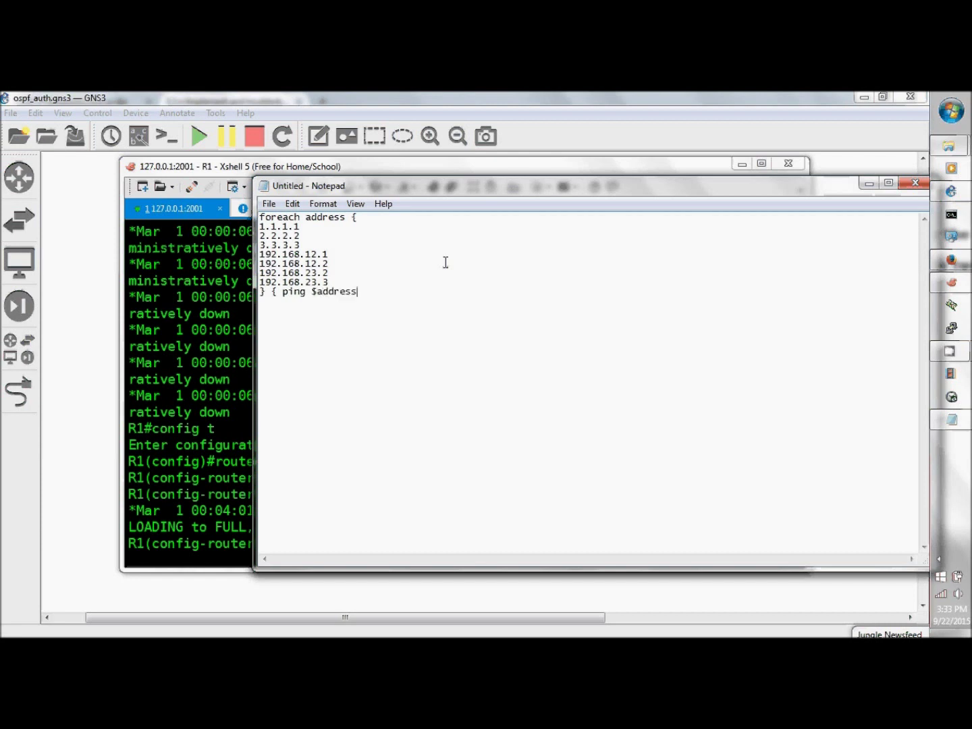
pyautogui.press('Return')
pyautogui.write('}')
# - Copy the whole ping script to the clipboard and return to R1's terminal
pyautogui.moveTo(261, 219); pyautogui.dragTo(351, 317)
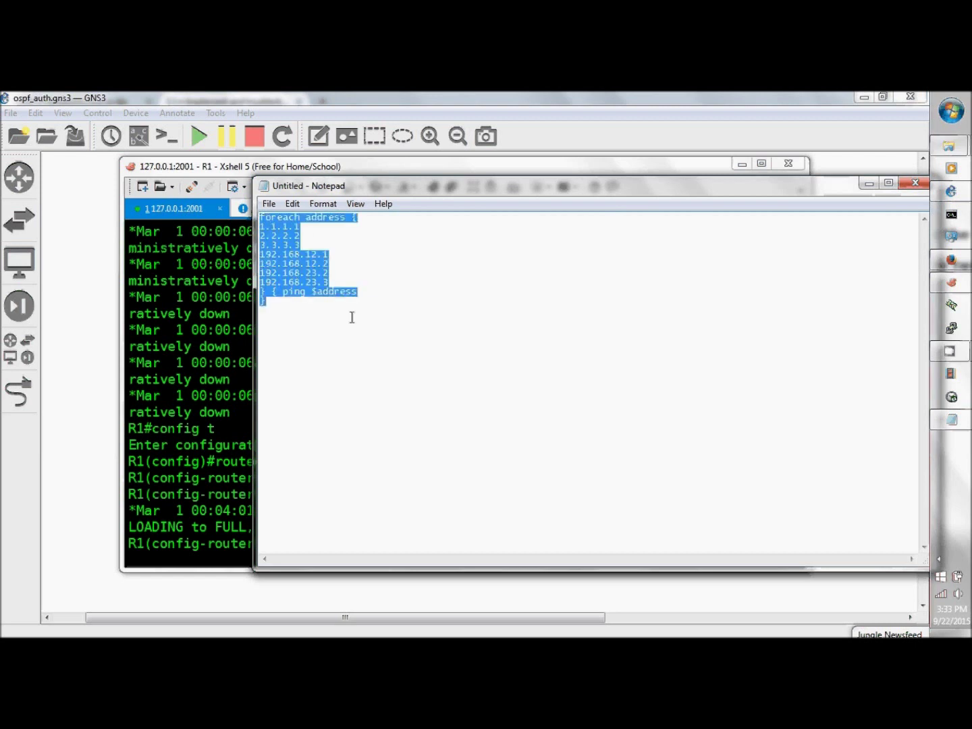
pyautogui.rightClick(320, 252)
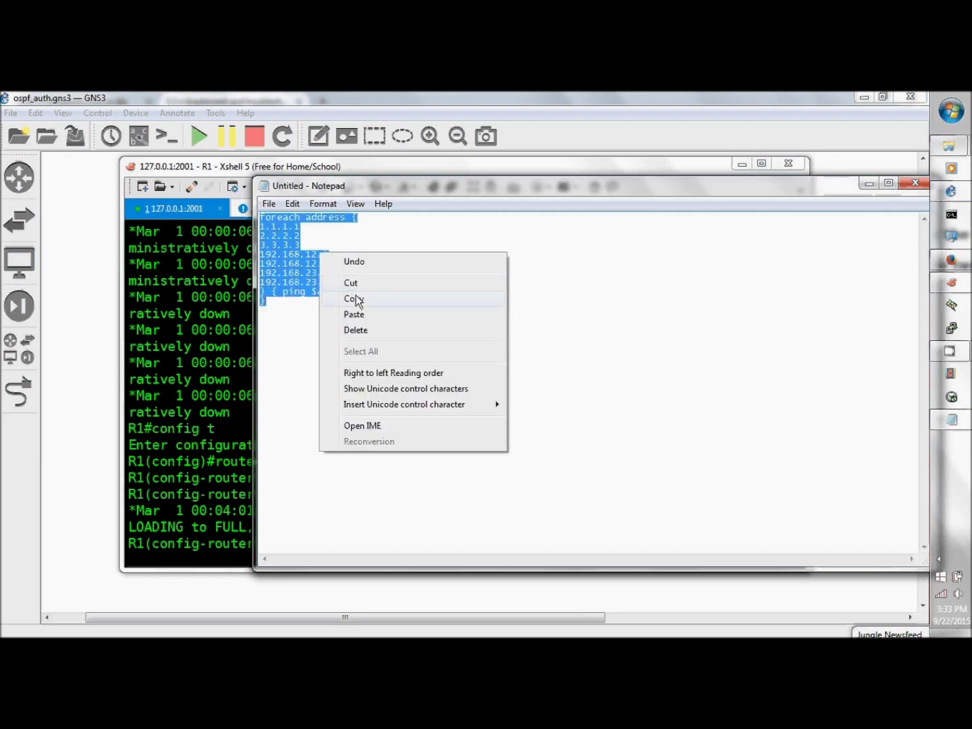
pyautogui.click(355, 301)
pyautogui.click(249, 534)
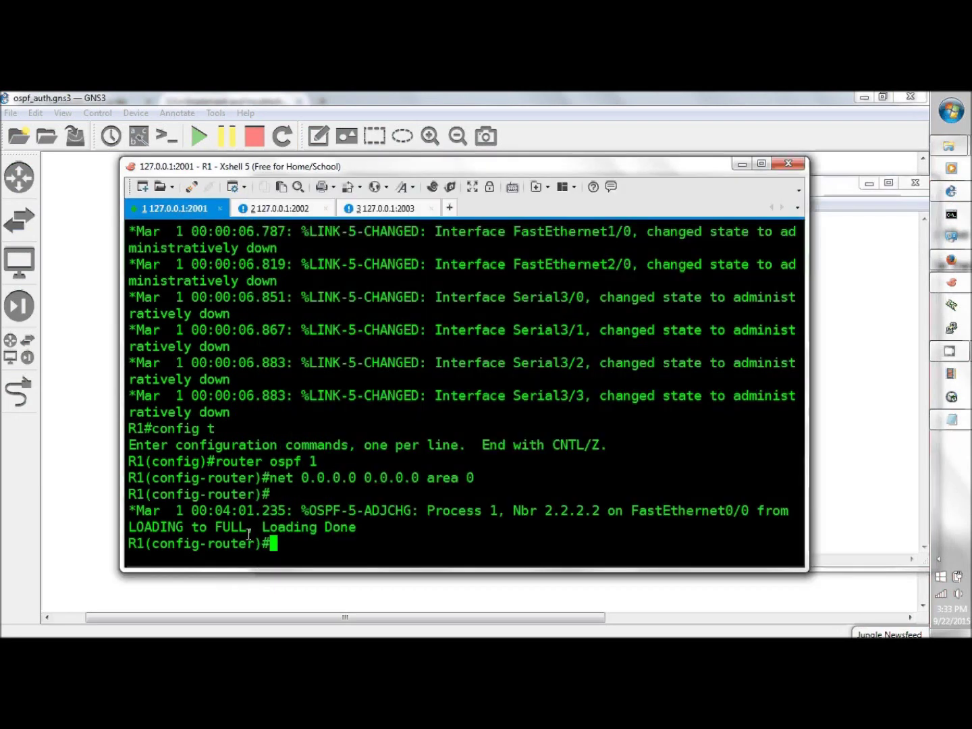
# - Exit config mode, paste the ping script into R1's tclsh, run it, then quit Tcl
pyautogui.write('end')
pyautogui.press('Return')
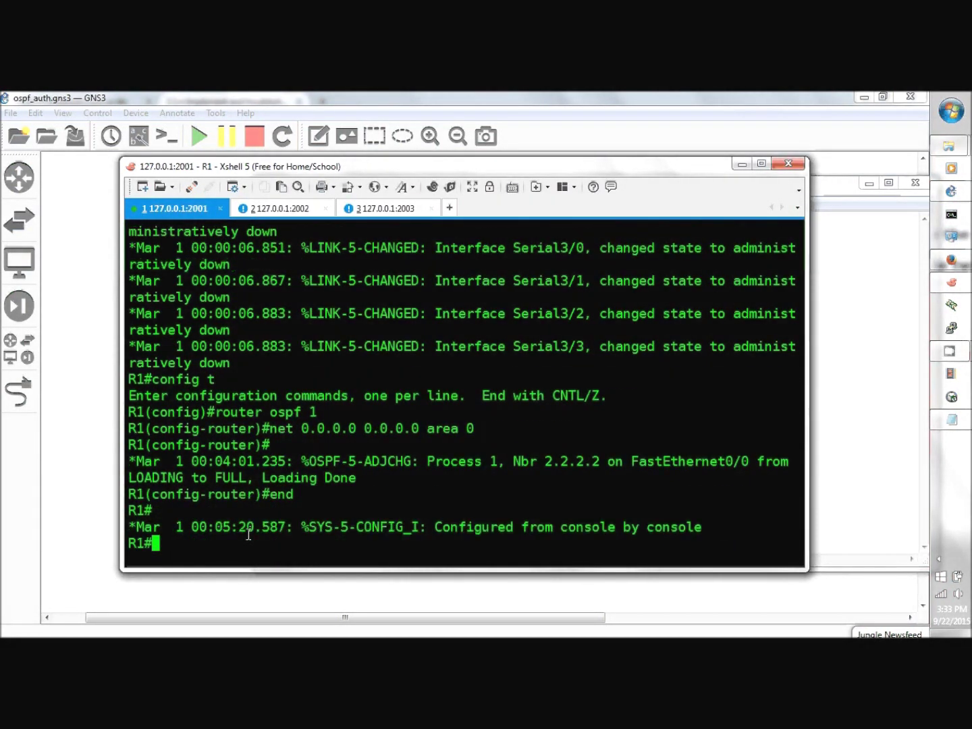
pyautogui.write('tclsh')
pyautogui.press('Return')
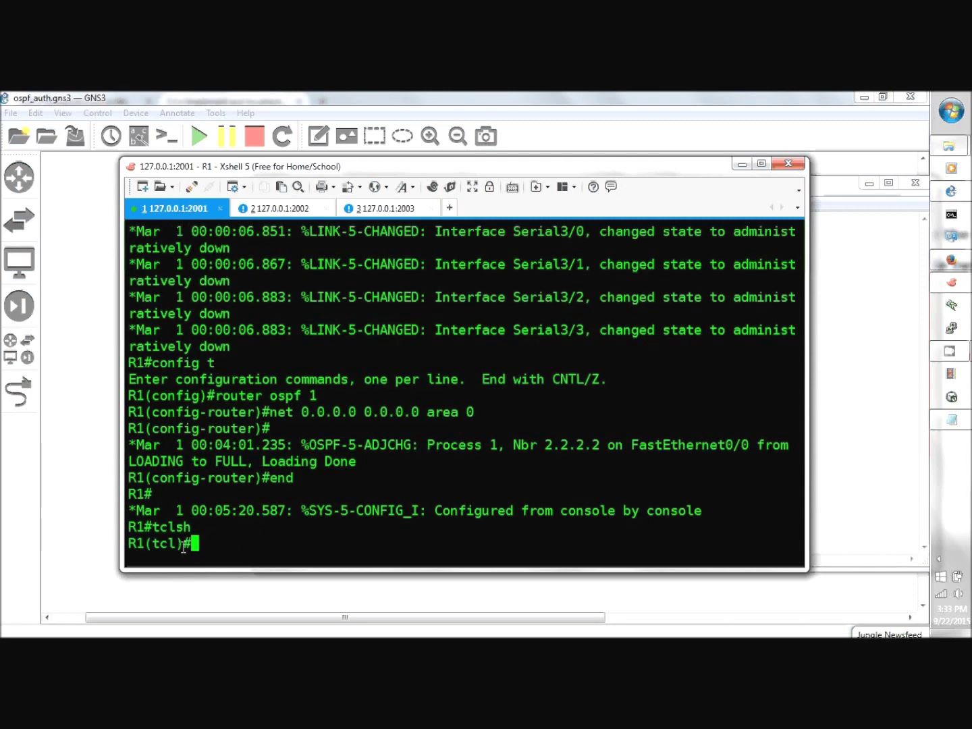
pyautogui.rightClick(199, 544)
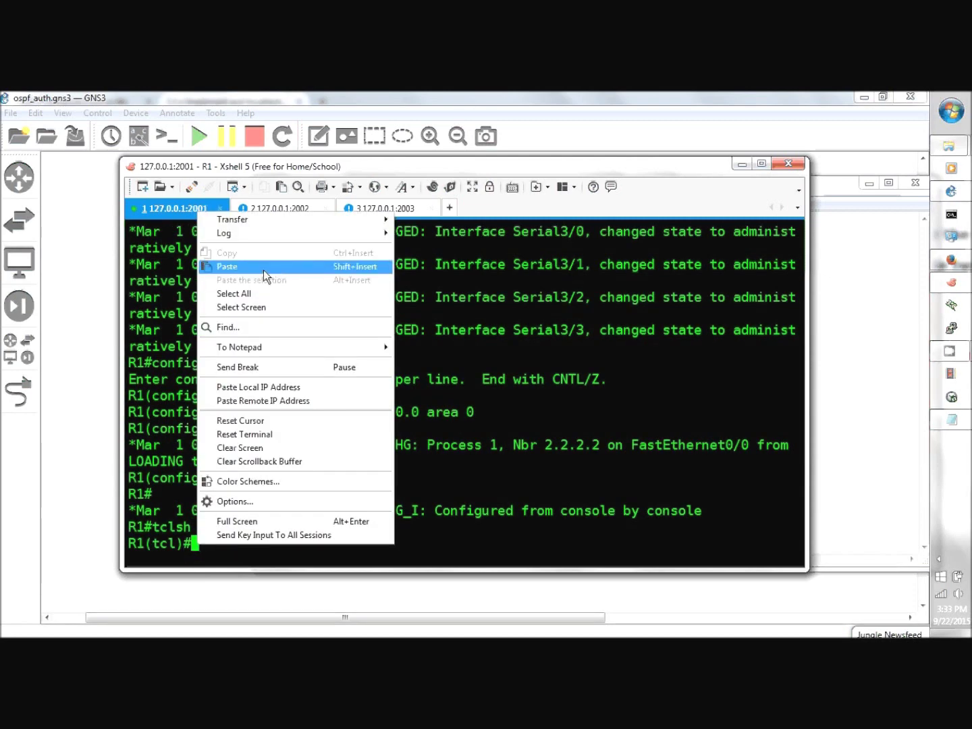
pyautogui.click(263, 270)
pyautogui.write('}')
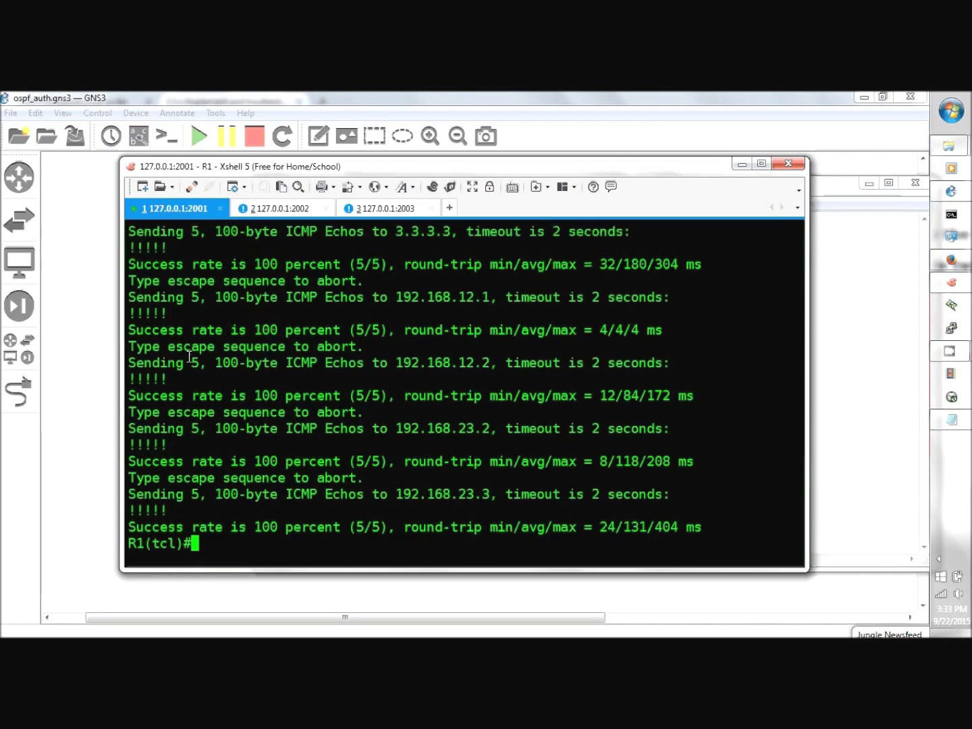
pyautogui.hotkey('ctrl', 'z')
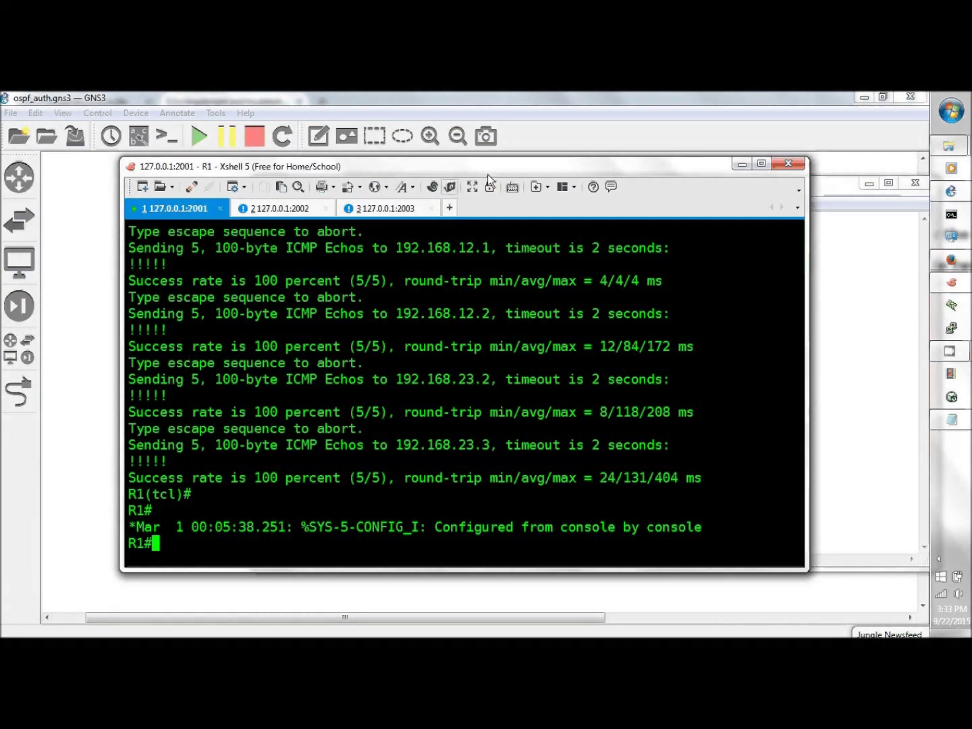
# - Minimize the Notepad script and reposition R1's terminal over the GNS3 topology
pyautogui.moveTo(525, 168); pyautogui.dragTo(420, 502)
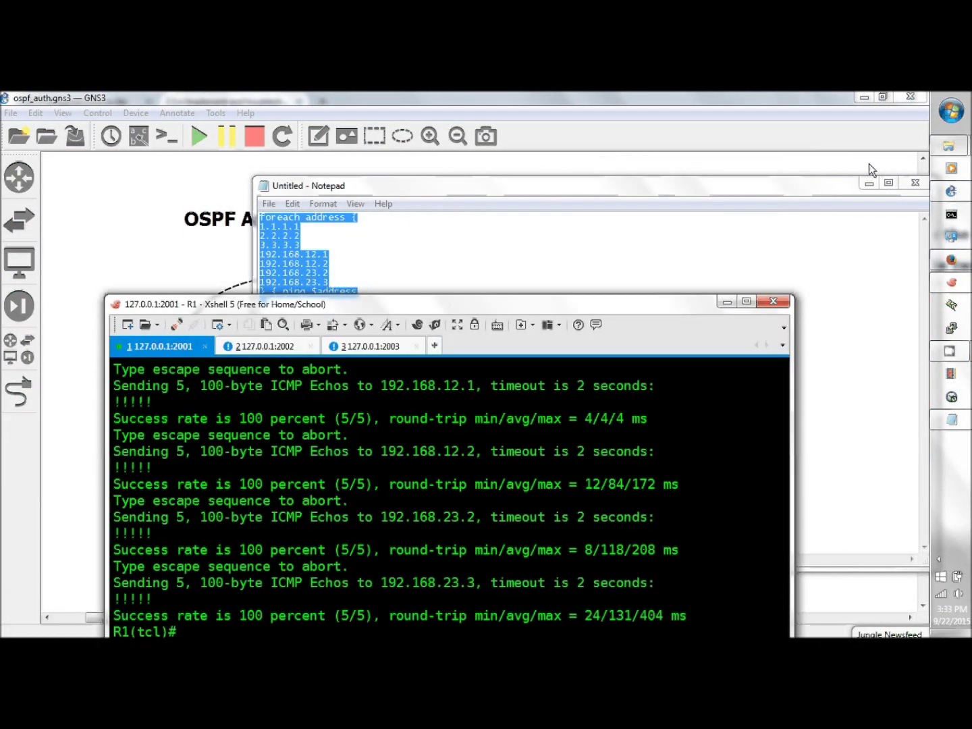
pyautogui.moveTo(873, 197); pyautogui.dragTo(719, 220)
pyautogui.click(720, 210)
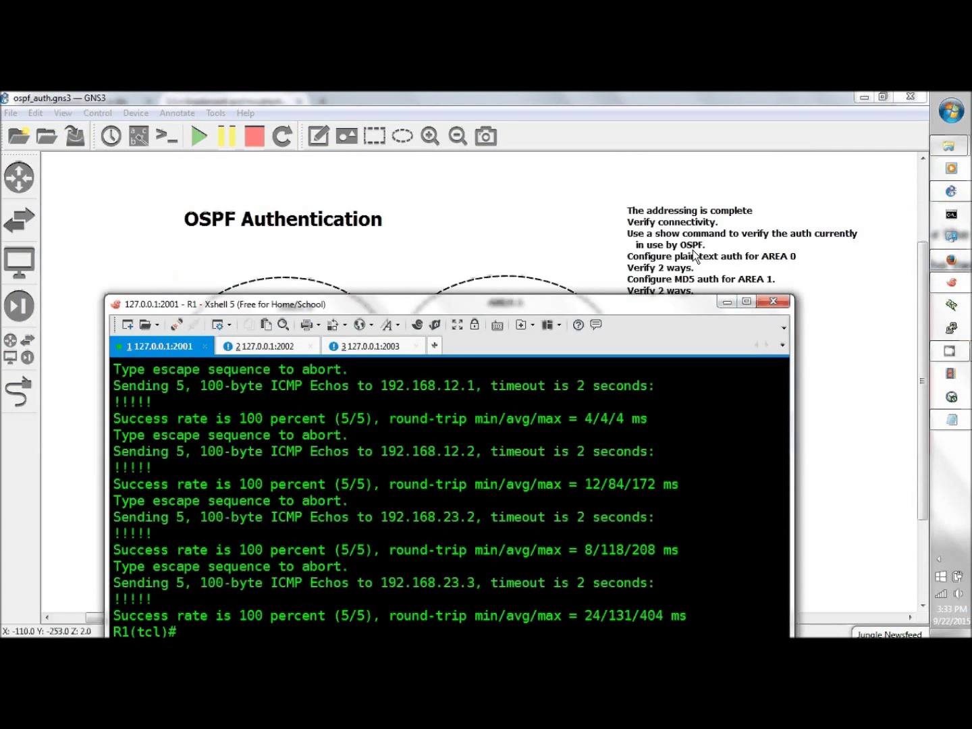
pyautogui.moveTo(657, 301); pyautogui.dragTo(661, 324)
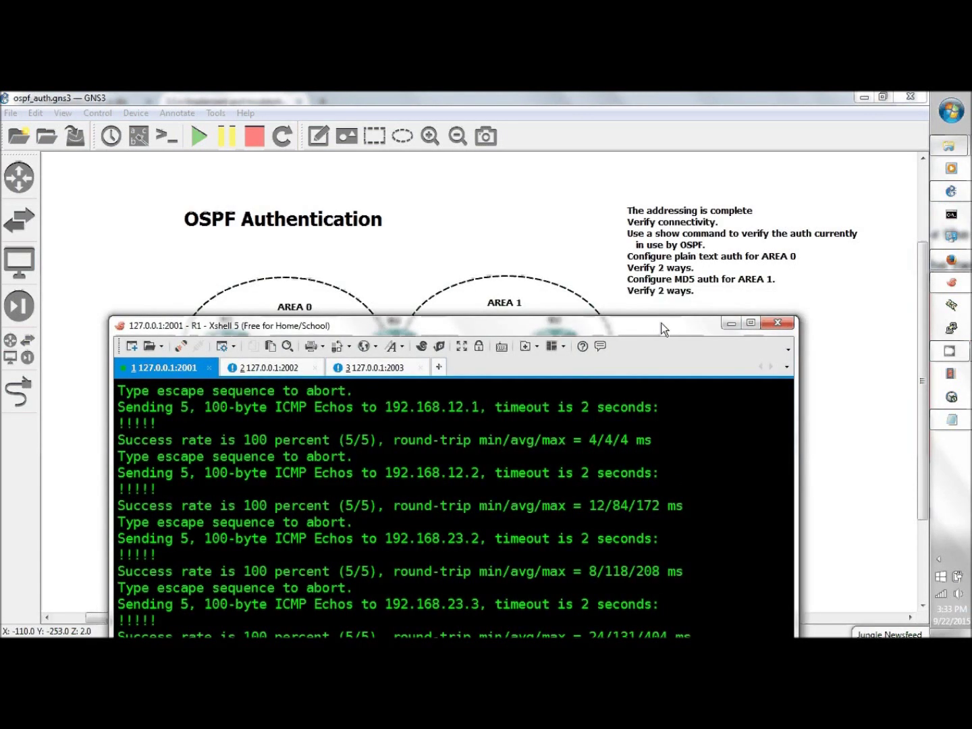
pyautogui.moveTo(660, 322); pyautogui.dragTo(654, 173)
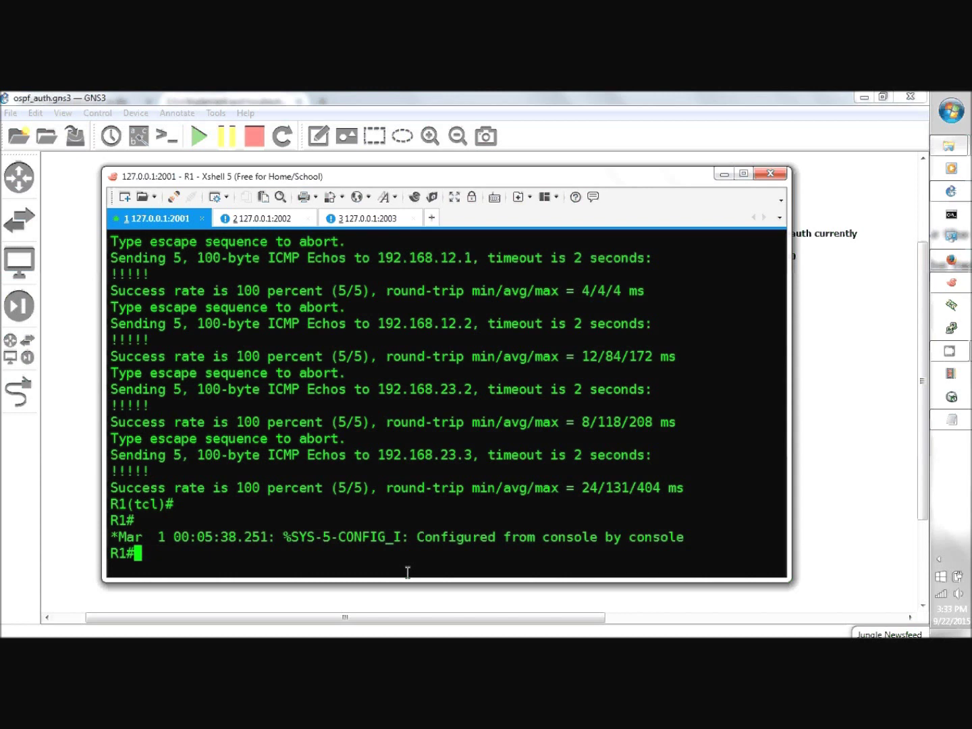
# - Show R1's OSPF interfaces, then enable 'debug ip ospf pack' to watch incoming hellos
pyautogui.write('sh ip ospf int')
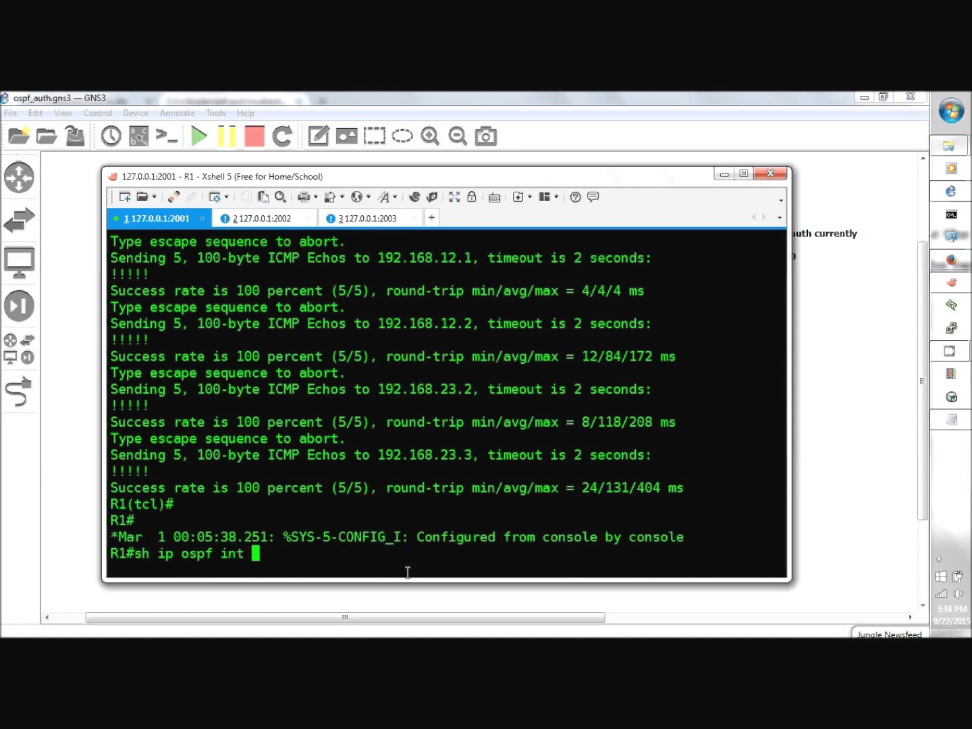
pyautogui.press('Return')
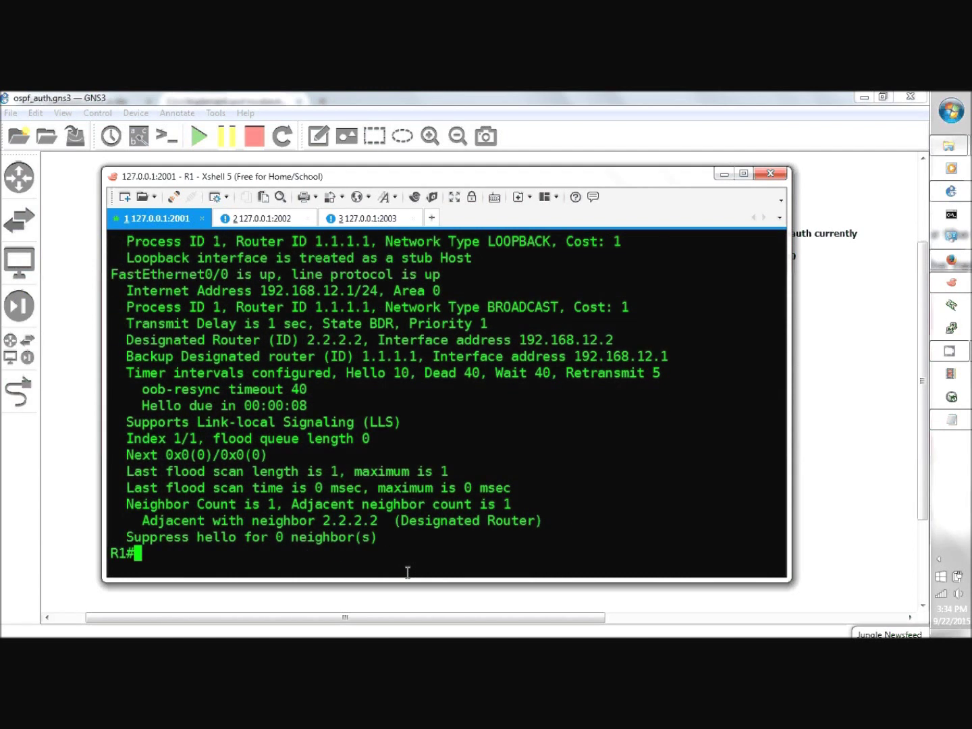
pyautogui.write('debug ip ospf pack')
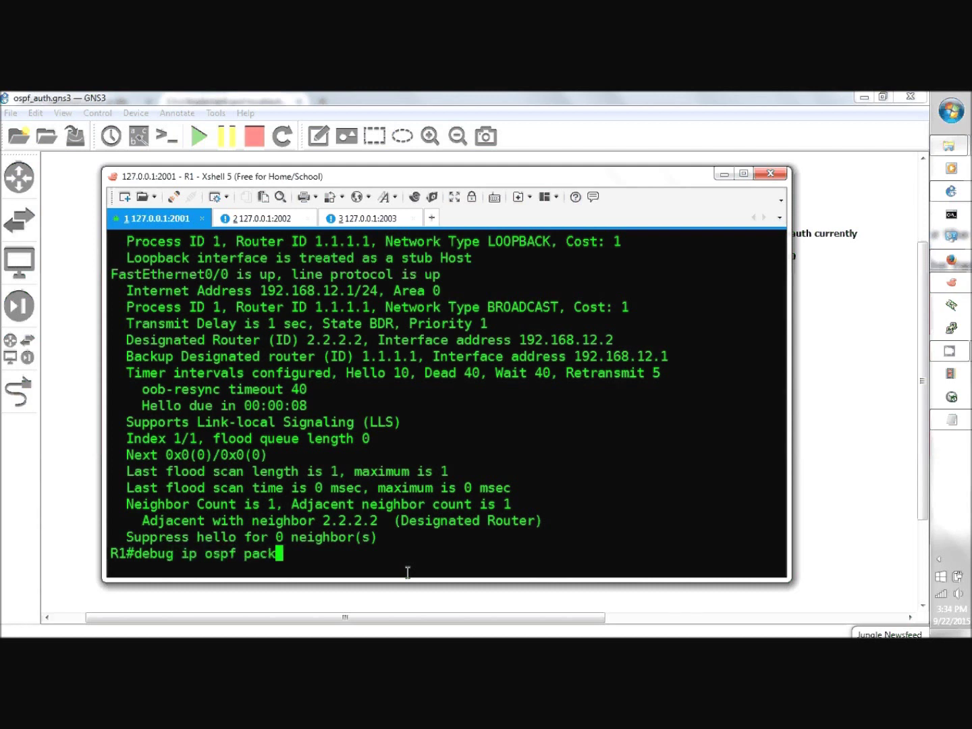
pyautogui.press('Return')
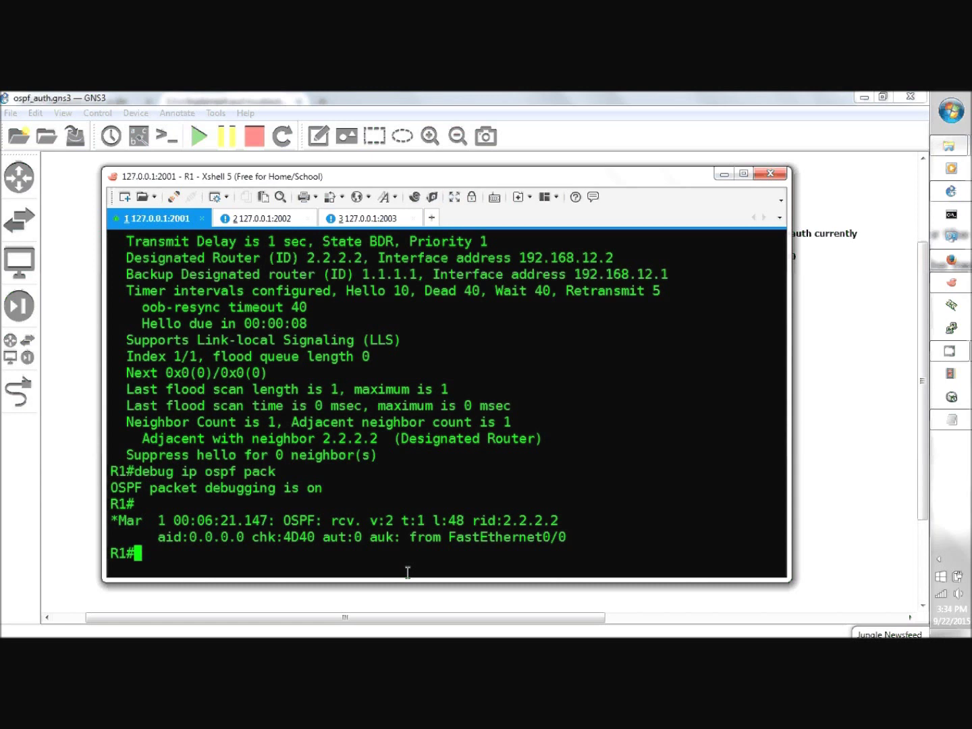
# - Enter config mode on R1 and turn off all debugging with 'do u all'
pyautogui.write('config t')
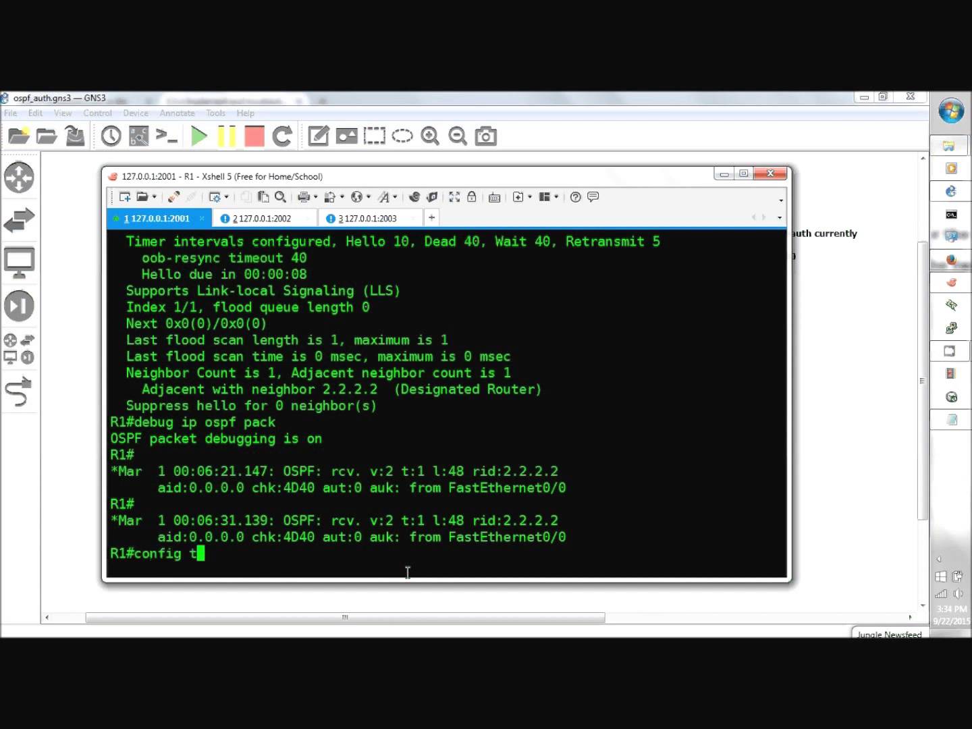
pyautogui.press('Return')
pyautogui.write('do u all')
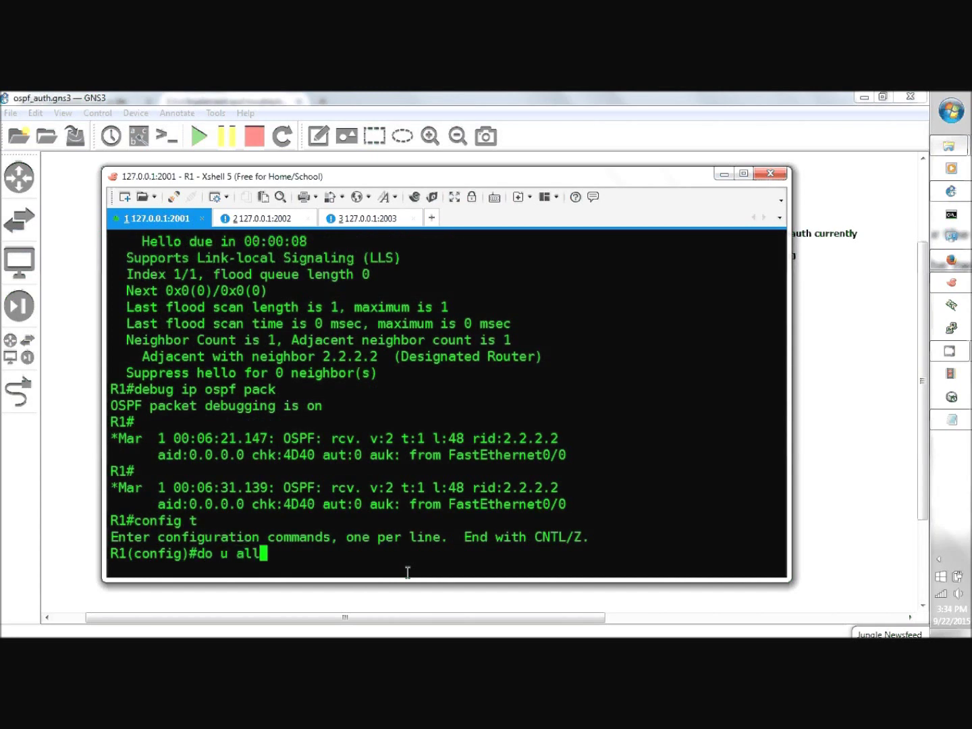
pyautogui.press('Return')
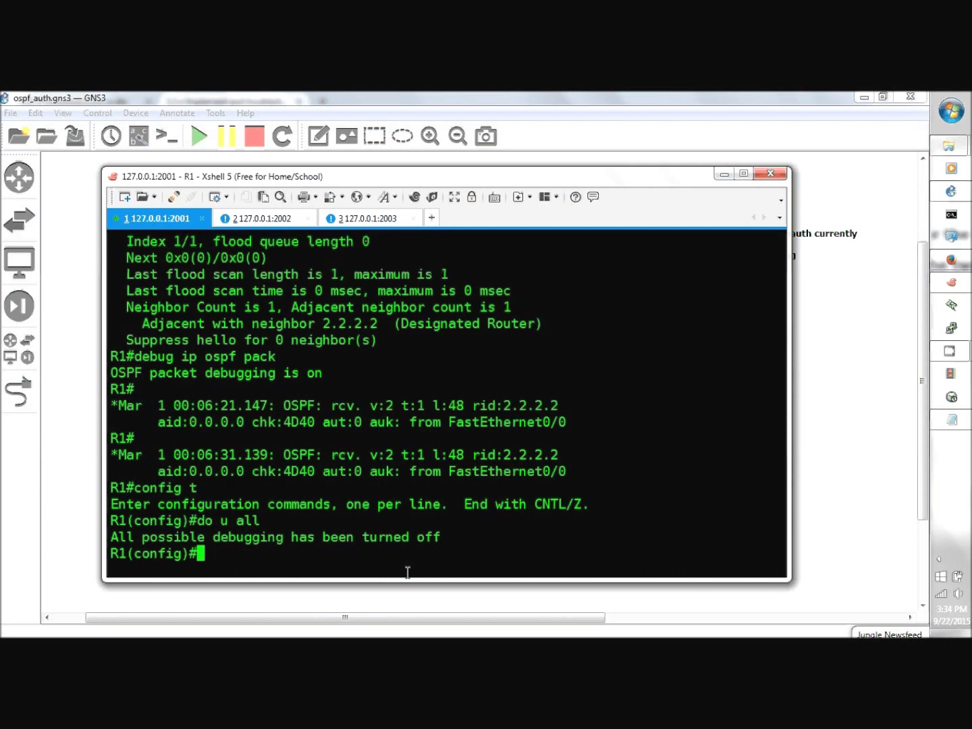
# - Enable OSPF authentication on R1's f0/0 with the shared plain-text authentication key
pyautogui.write('int f0/')
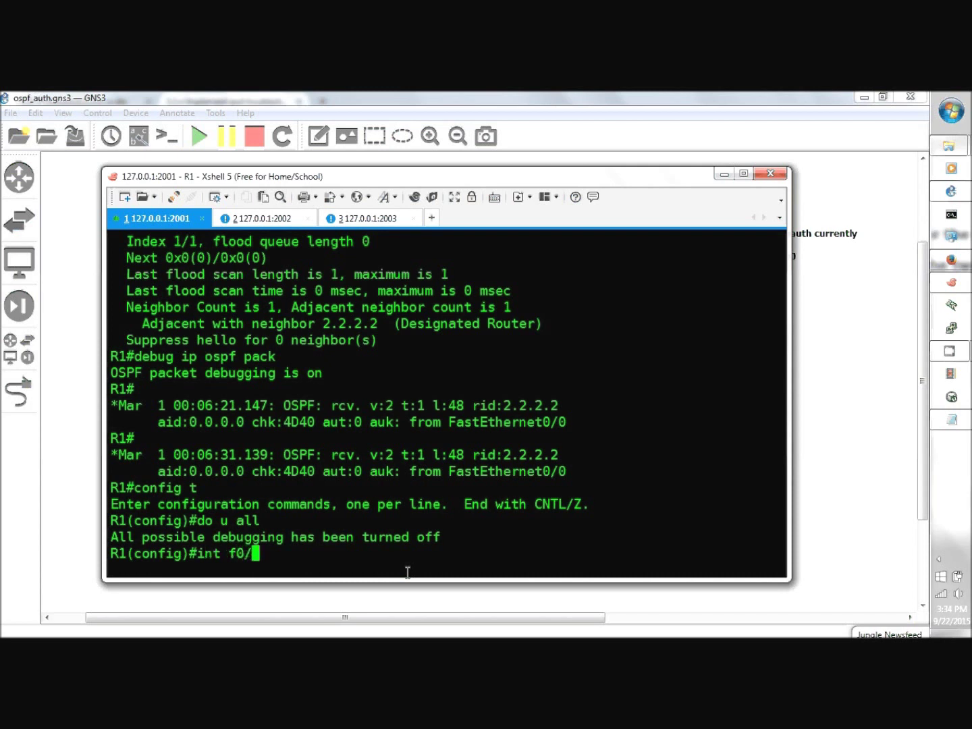
pyautogui.write('0')
pyautogui.press('Return')
pyautogui.write('ip')
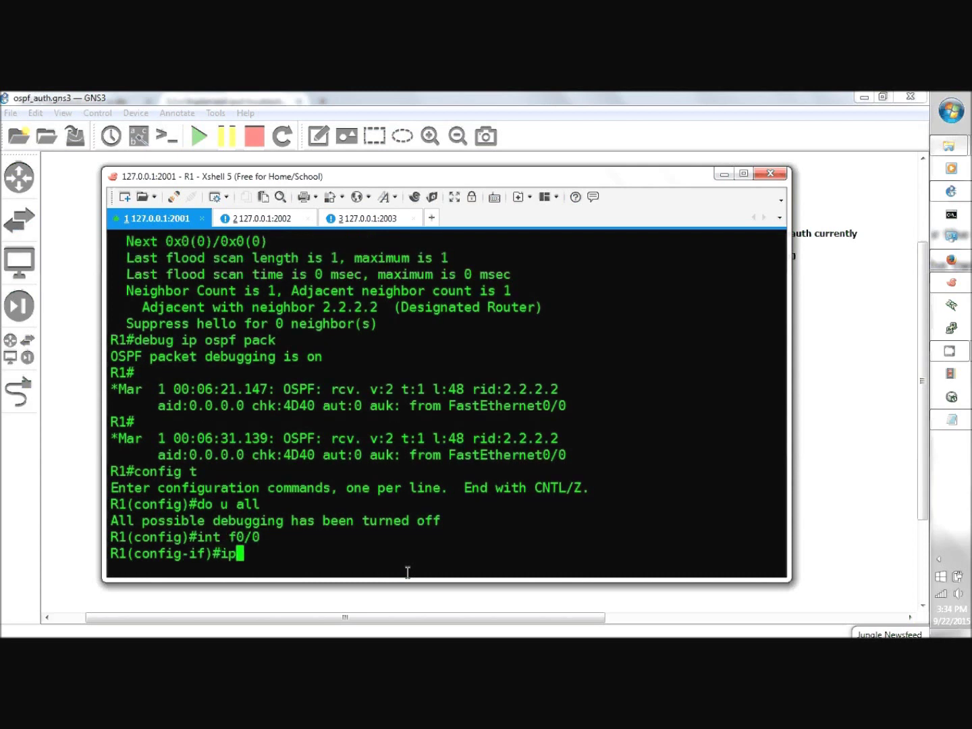
pyautogui.write(' ospf authenti')
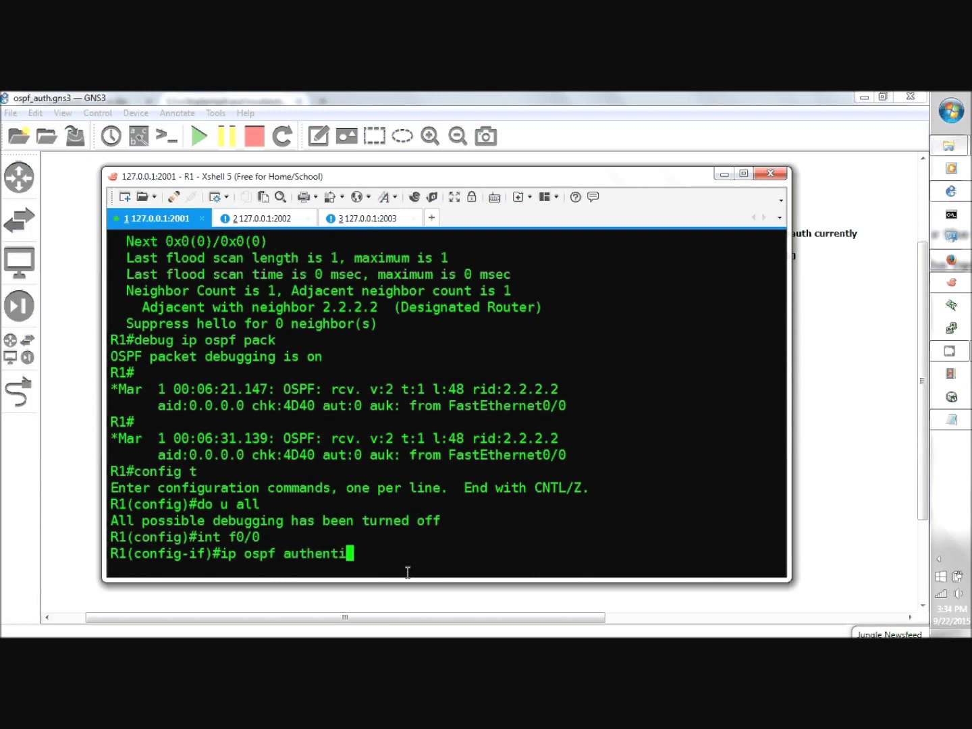
pyautogui.press('Return')
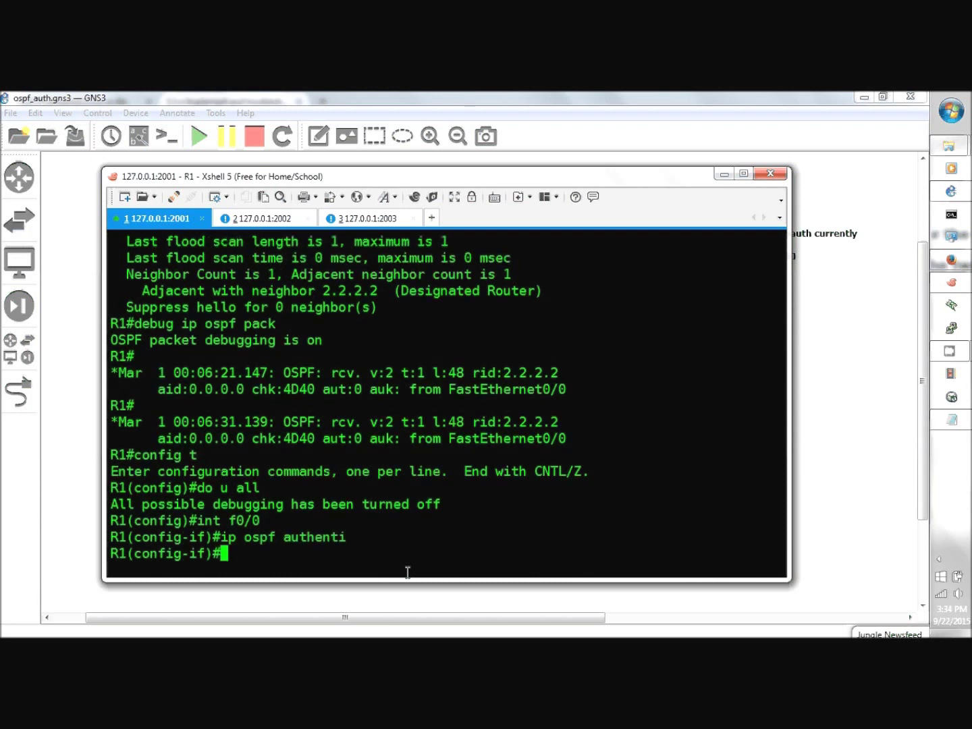
pyautogui.write('ip ospf authe')
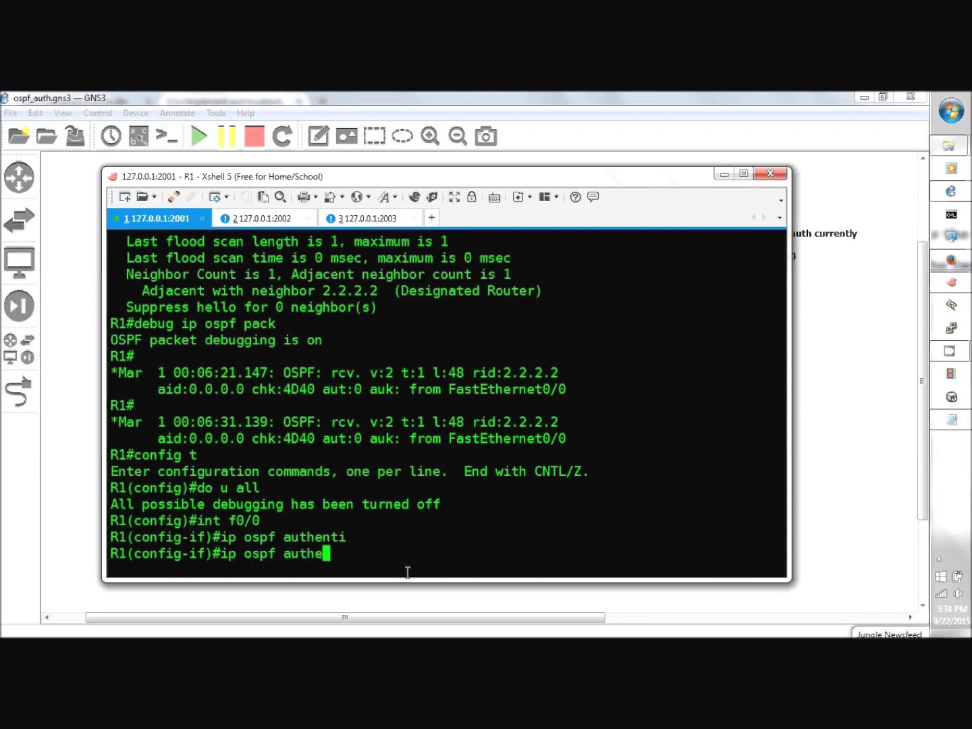
pyautogui.write('ntication-')
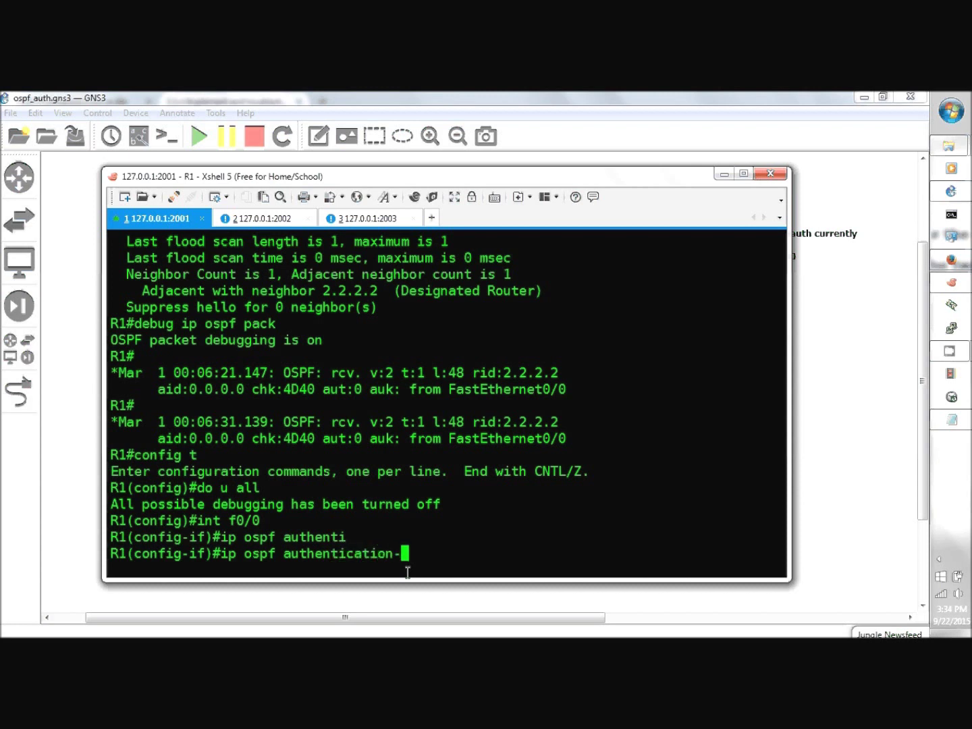
pyautogui.write('k ccie')
pyautogui.press('Return')
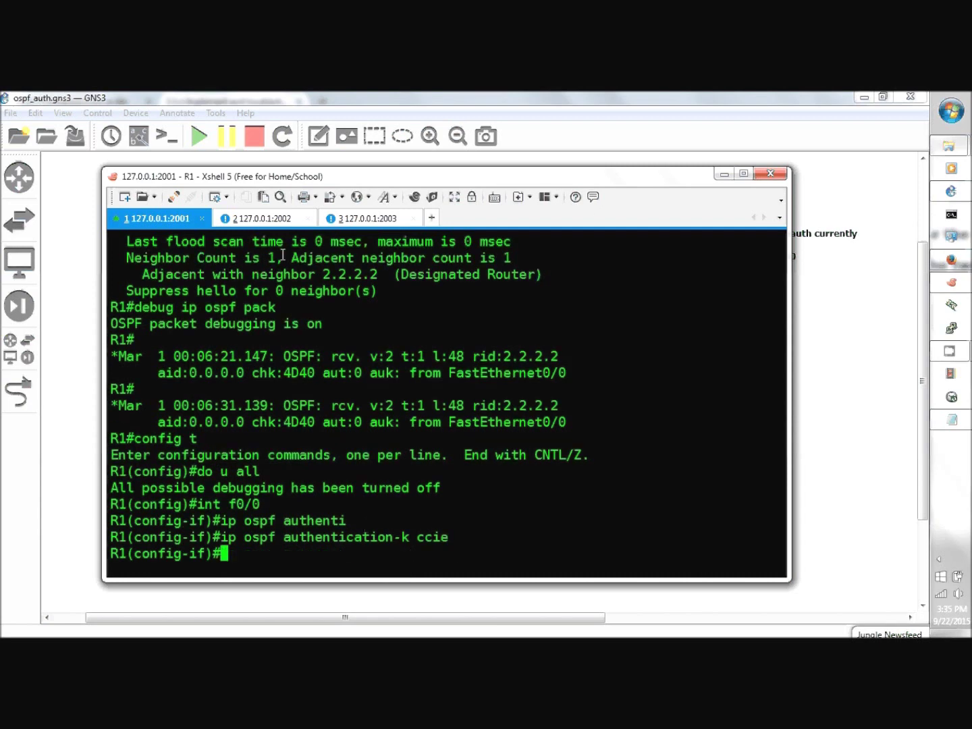
pyautogui.click(276, 225)
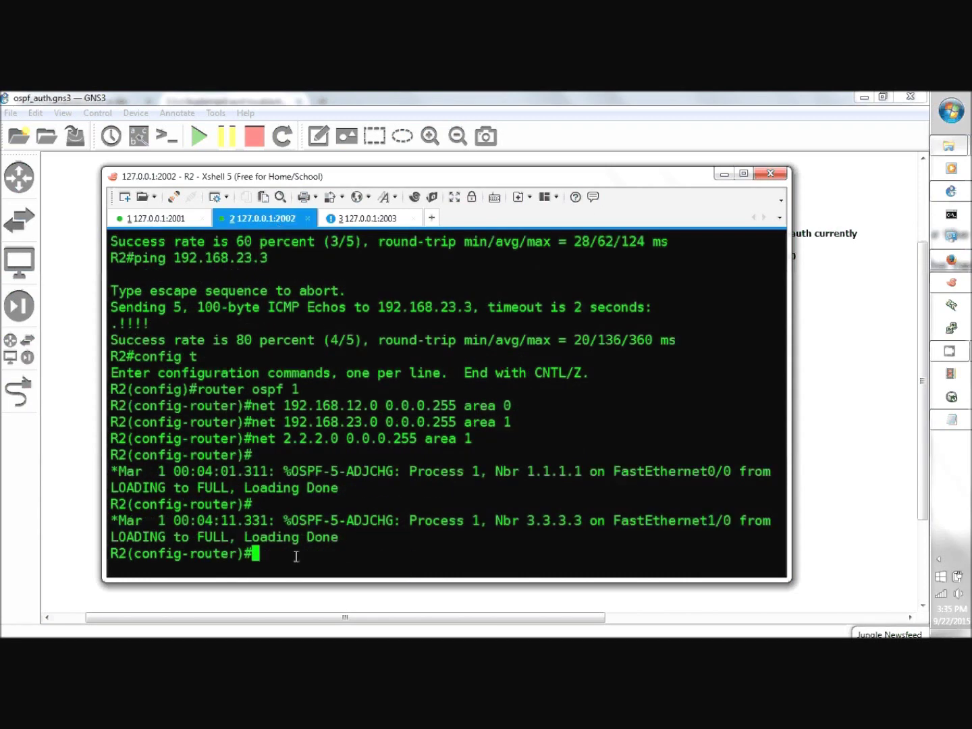
# - Enable OSPF authentication on R2's f0/0 with the same plain-text authentication key
pyautogui.write('int f0/0')
pyautogui.press('Return')
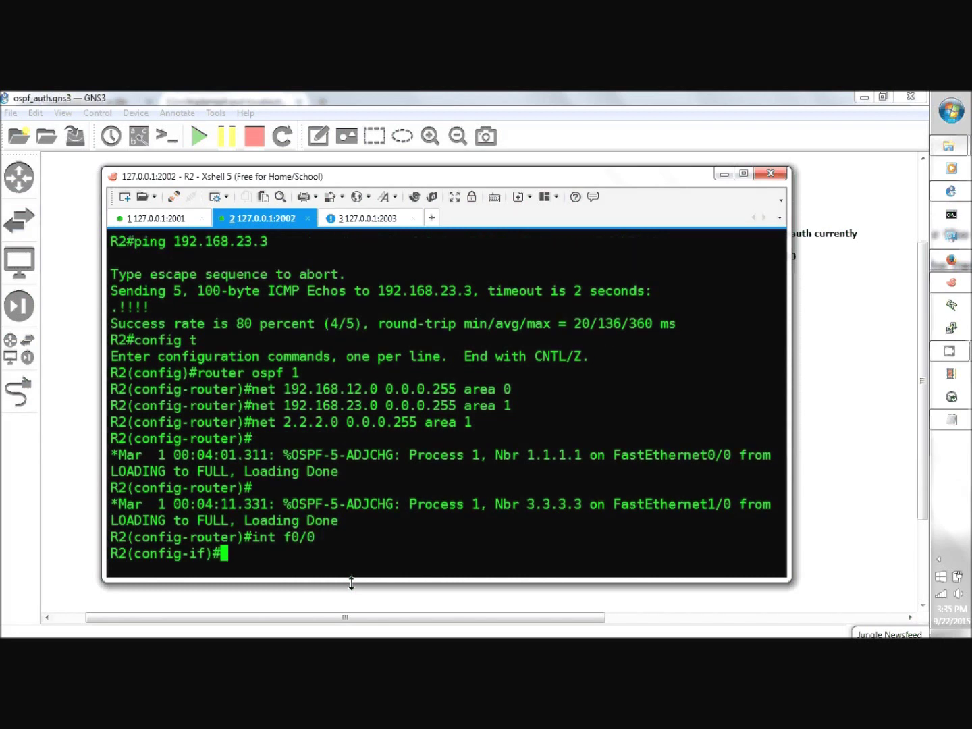
pyautogui.write('ip ospf authent')
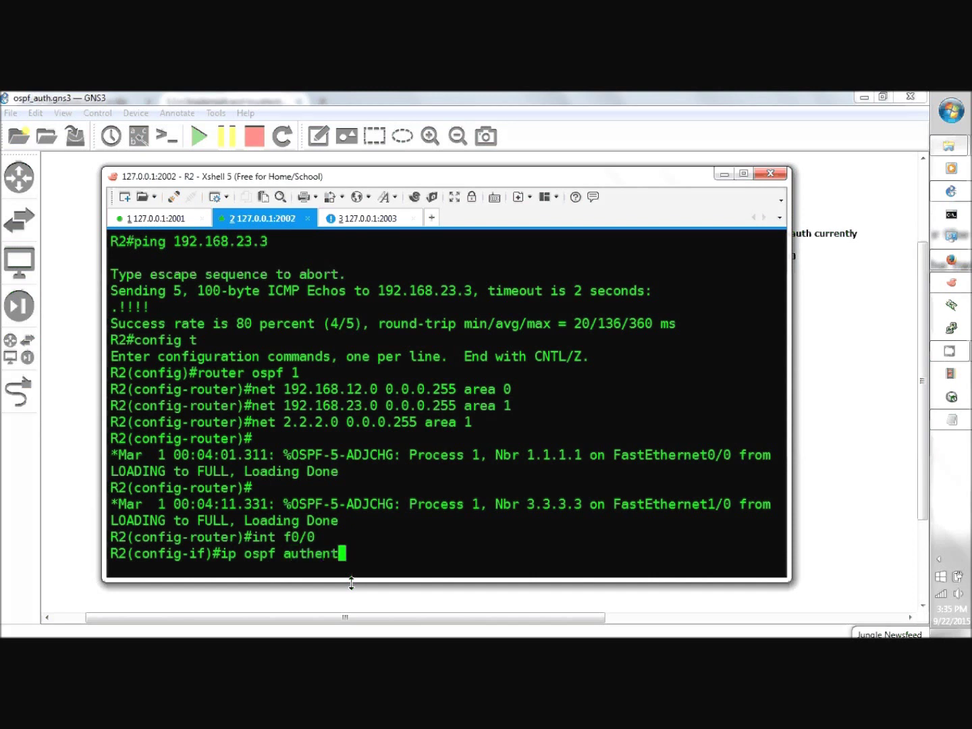
pyautogui.write('i')
pyautogui.press('Return')
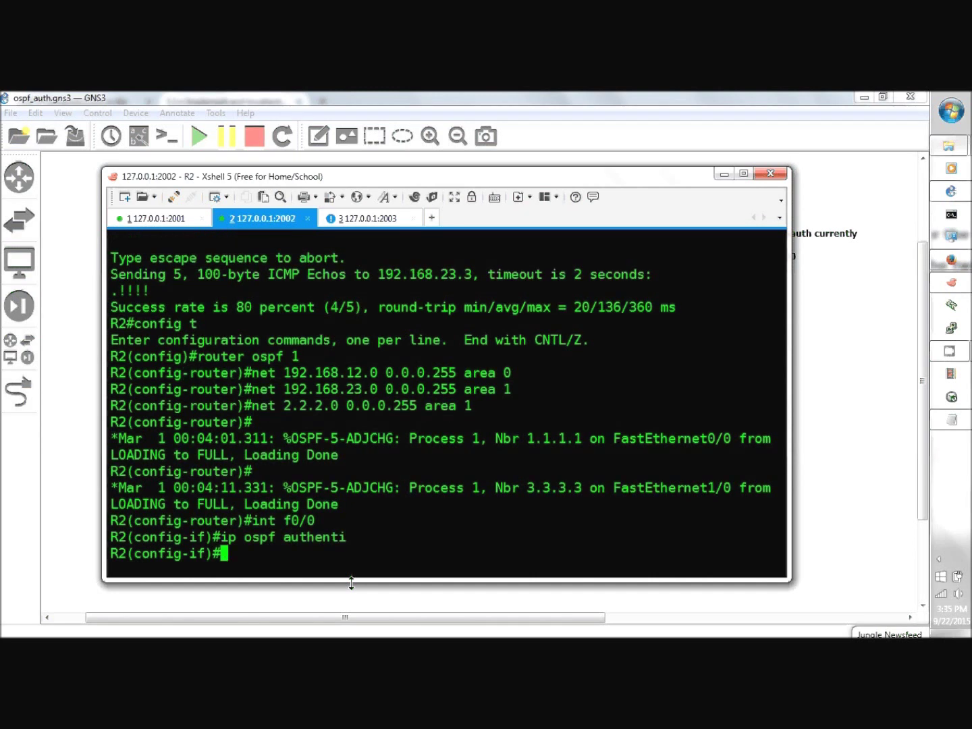
pyautogui.write('ip ospf authenticat')
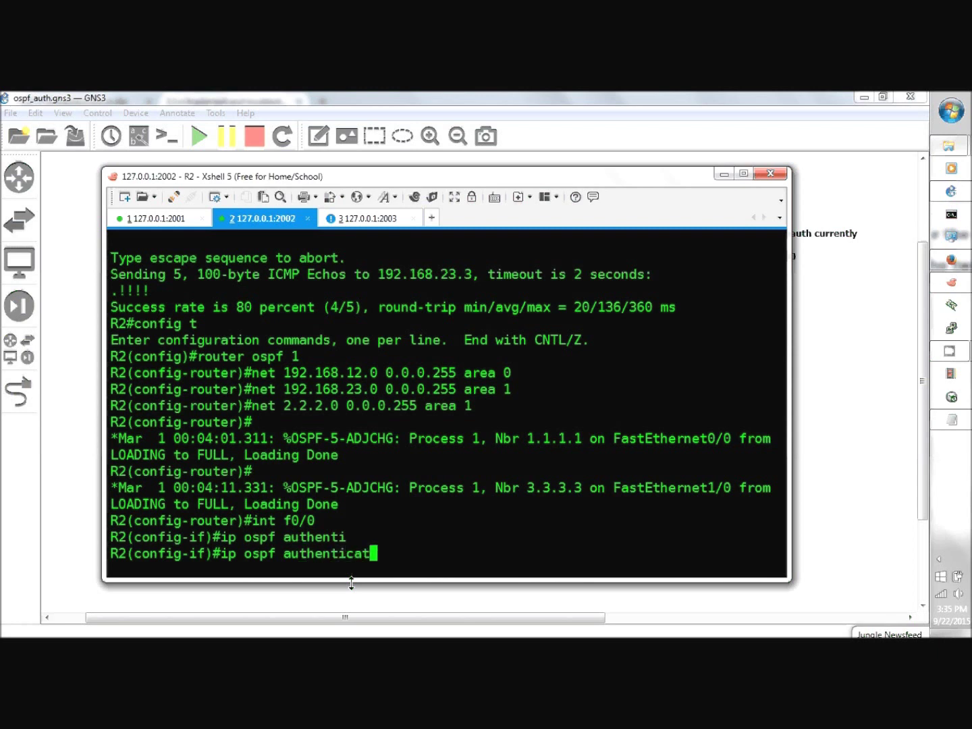
pyautogui.write('ion-k ccie')
pyautogui.press('Return')
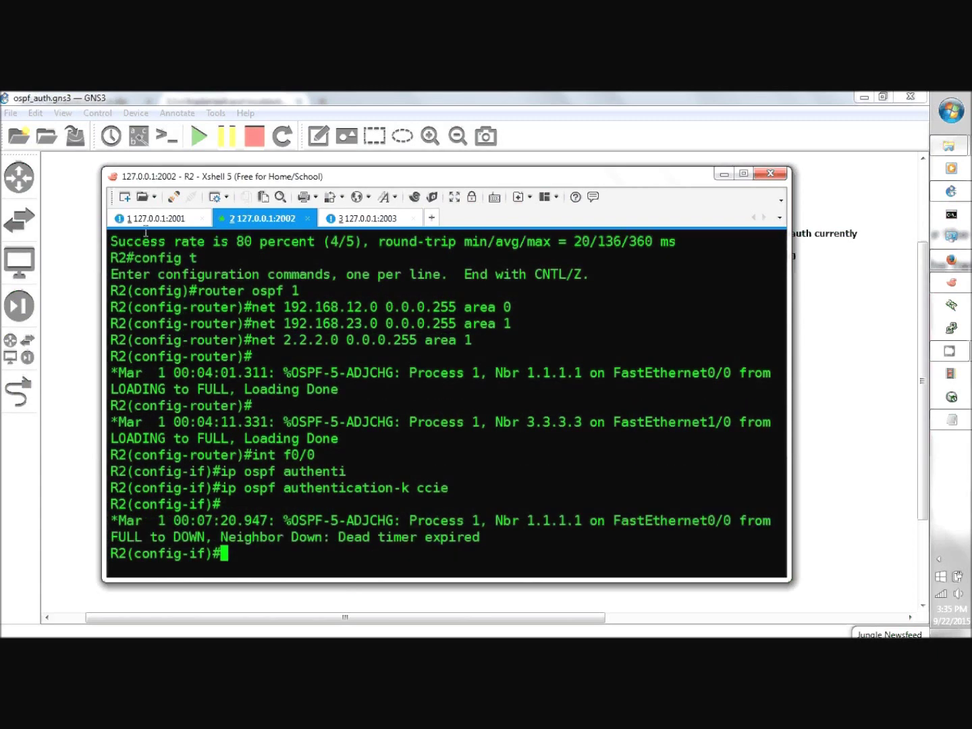
pyautogui.click(147, 220)
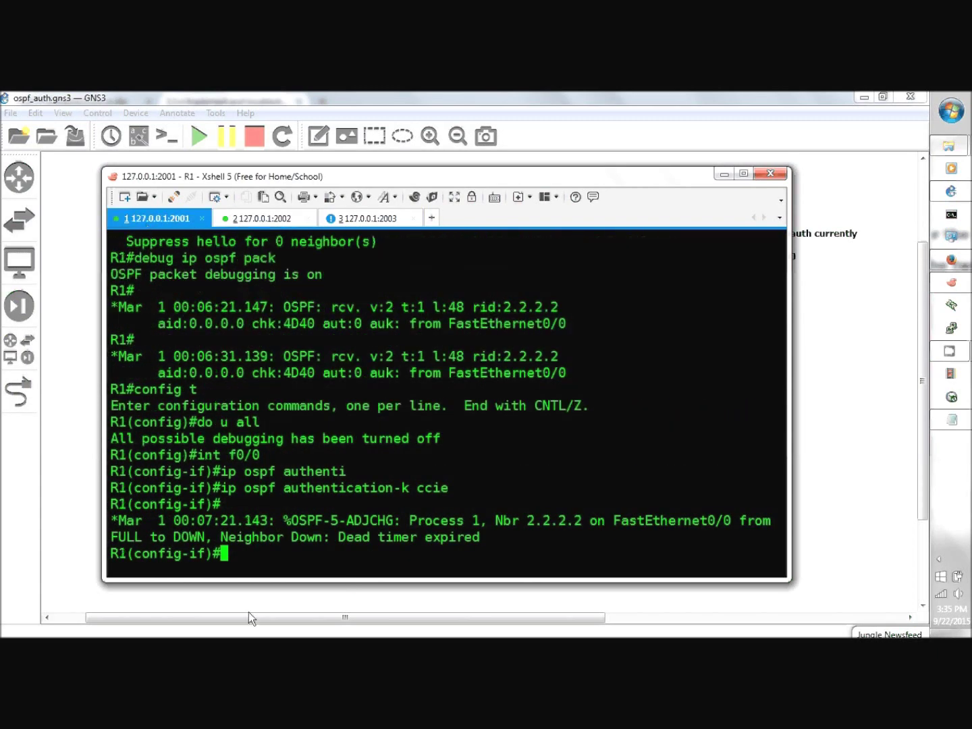
# - Check 'do sh ip ospf int' on R1 to confirm simple password authentication is enabled
pyautogui.write('do sh ')
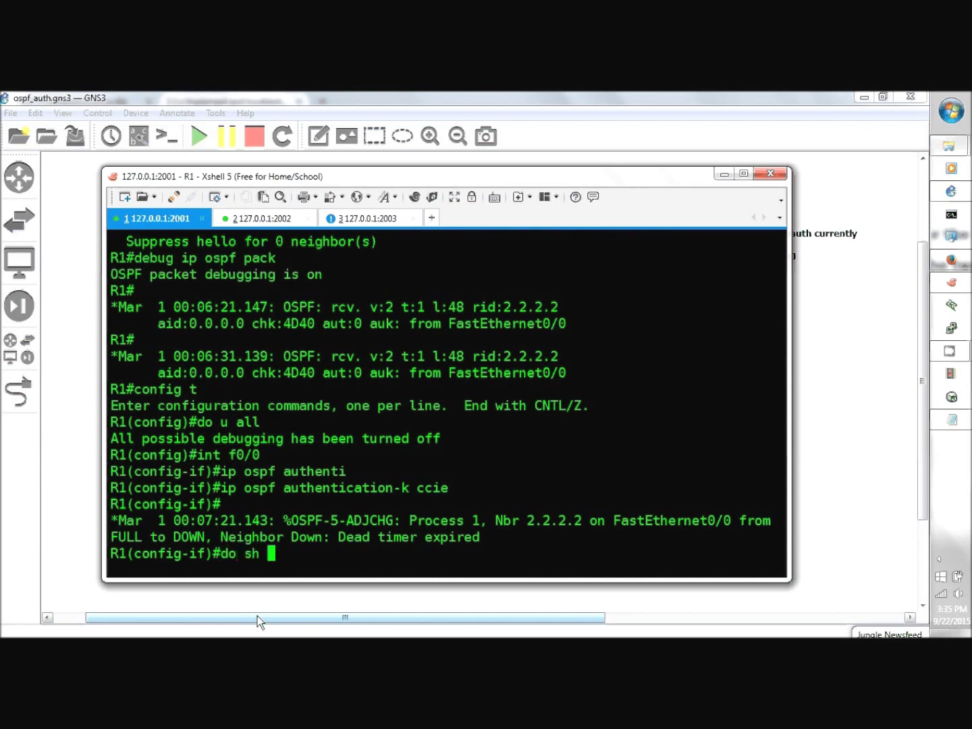
pyautogui.write('ip ospf in')
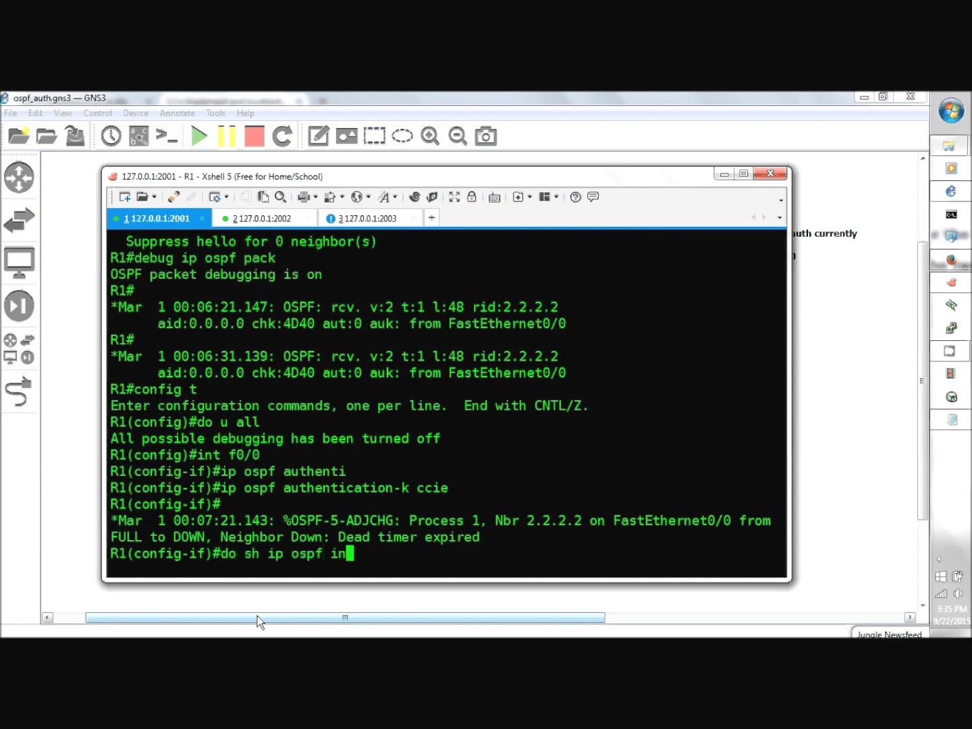
pyautogui.write('t')
pyautogui.press('Return')
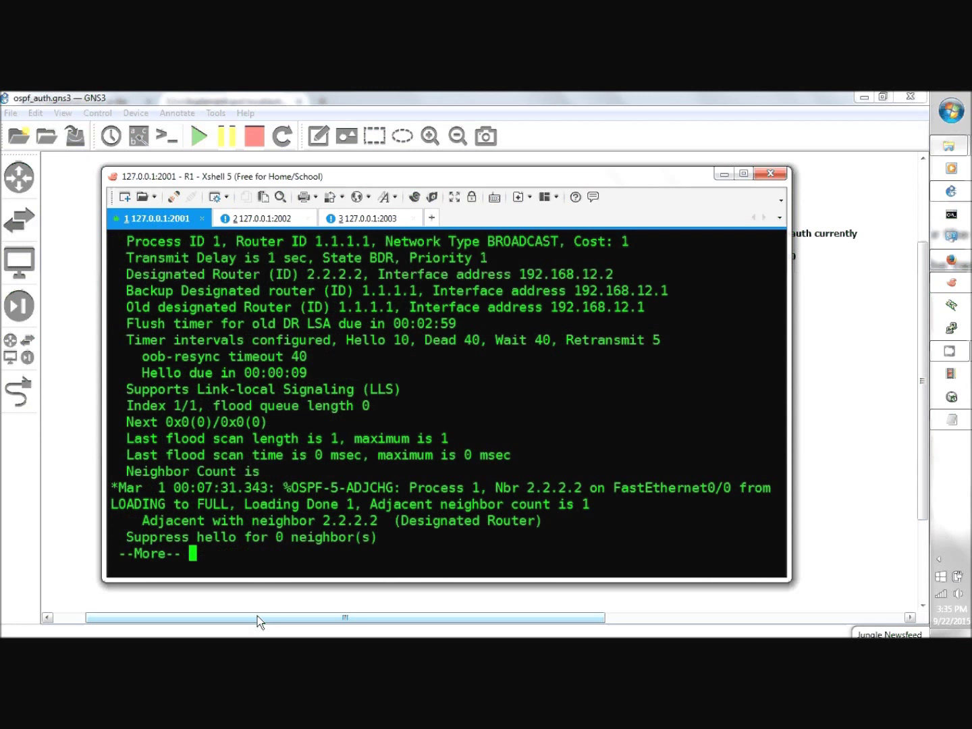
pyautogui.press('space')
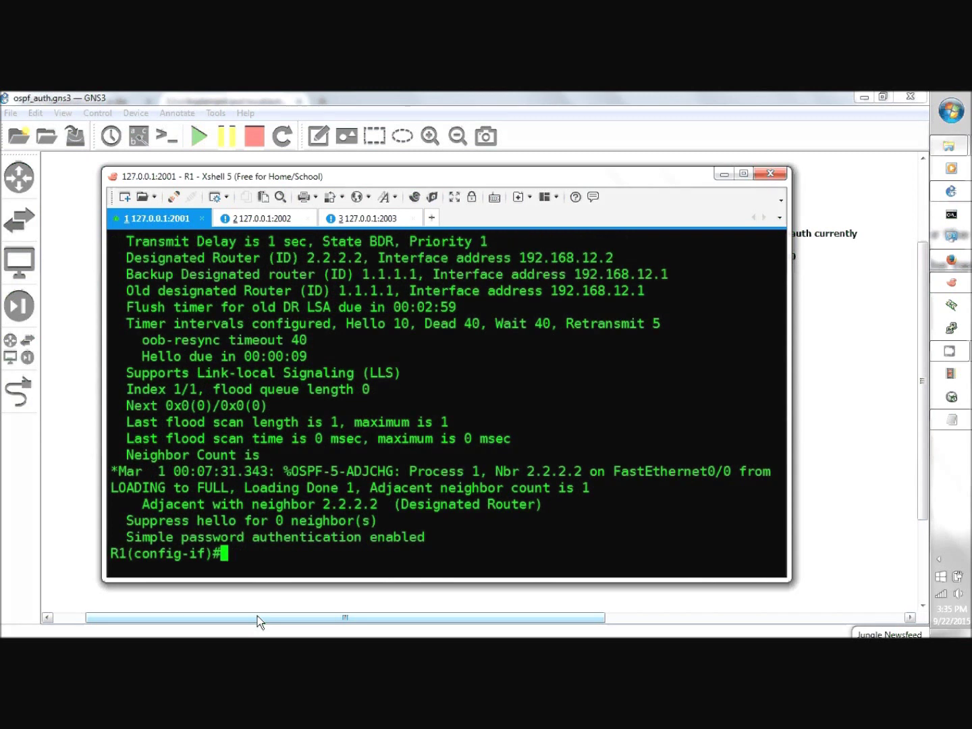
pyautogui.click(278, 216)
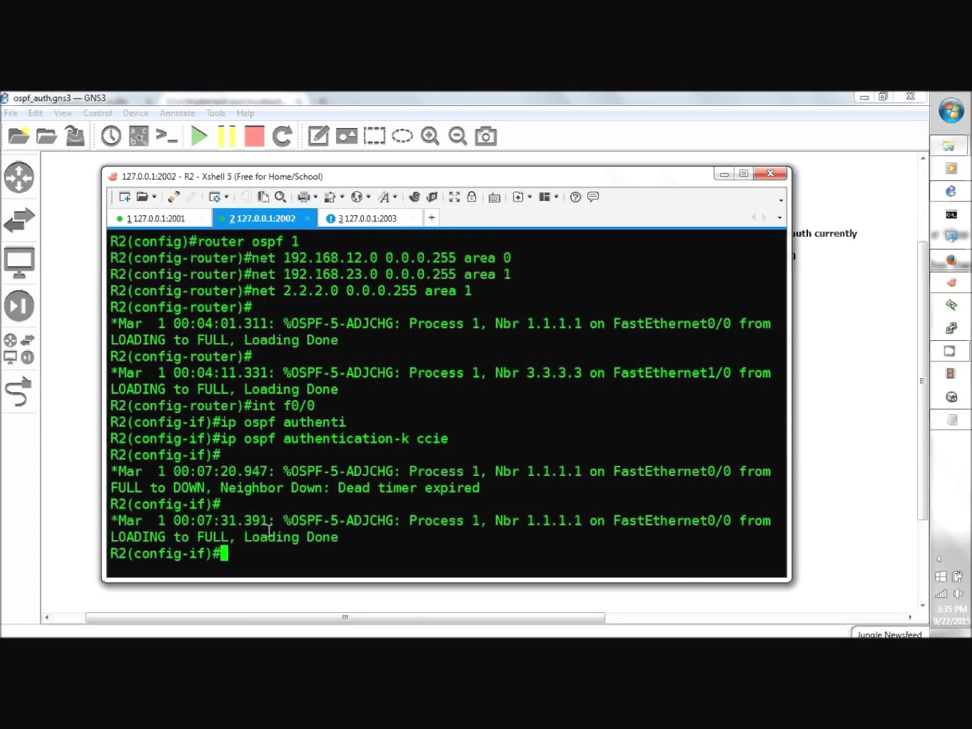
pyautogui.write('int f12')
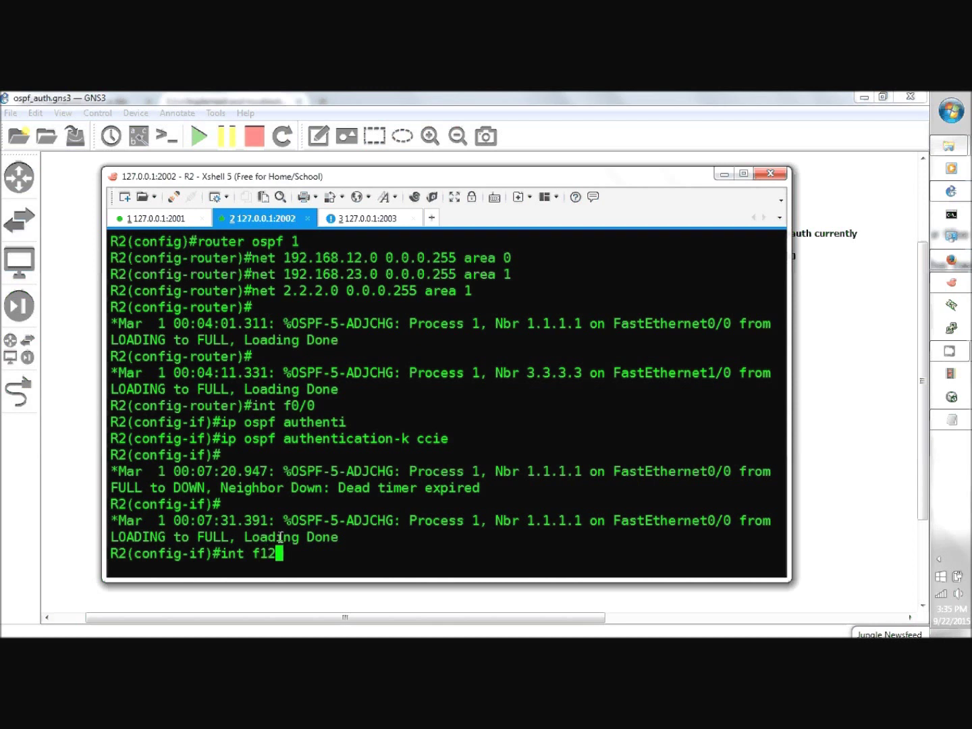
# - Enable OSPF message-digest authentication on R2's FastEthernet1/0 with MD5 key 1 and the shared key
pyautogui.press('BackSpace')
pyautogui.press('BackSpace')
pyautogui.write('1/0')
pyautogui.press('Return')
pyautogui.write('ip o')
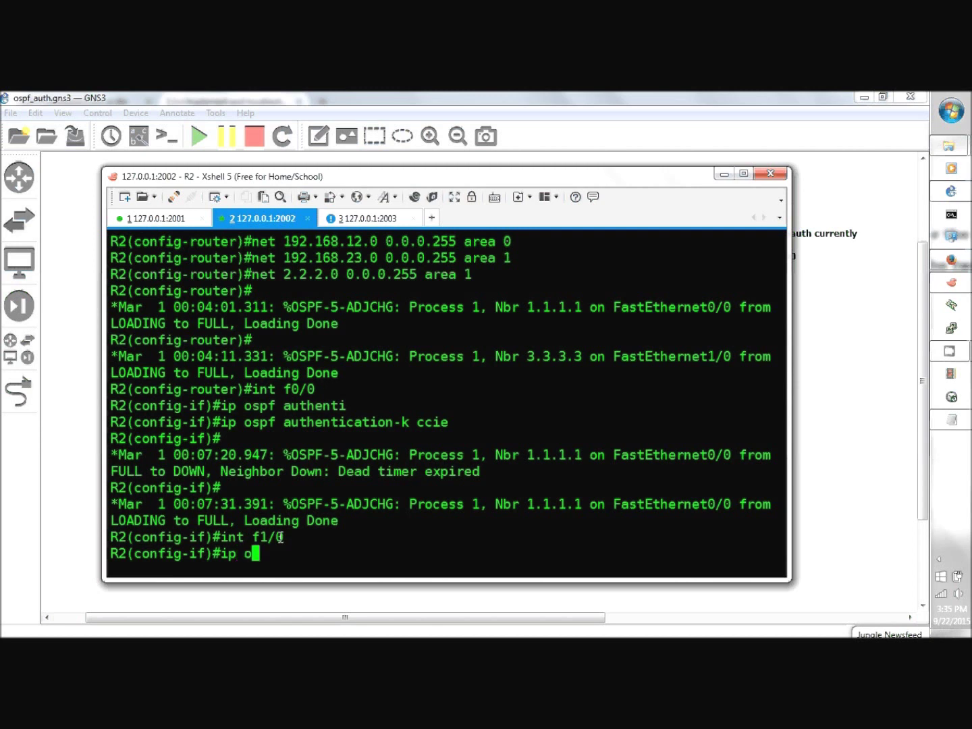
pyautogui.write('spf auth')
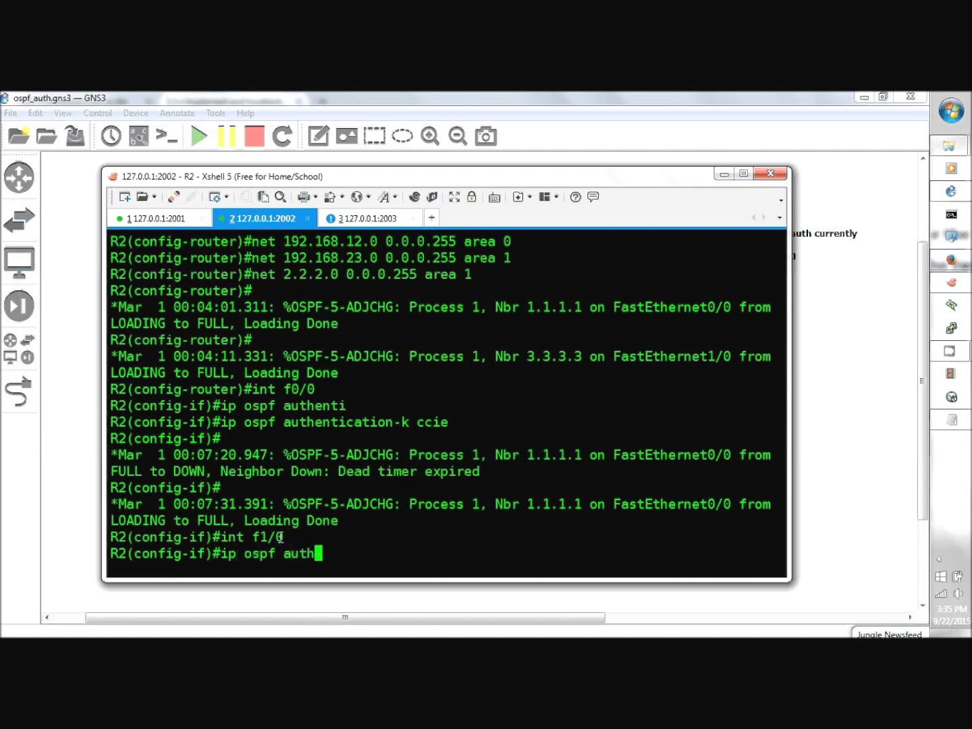
pyautogui.write('enti mess')
pyautogui.press('Return')
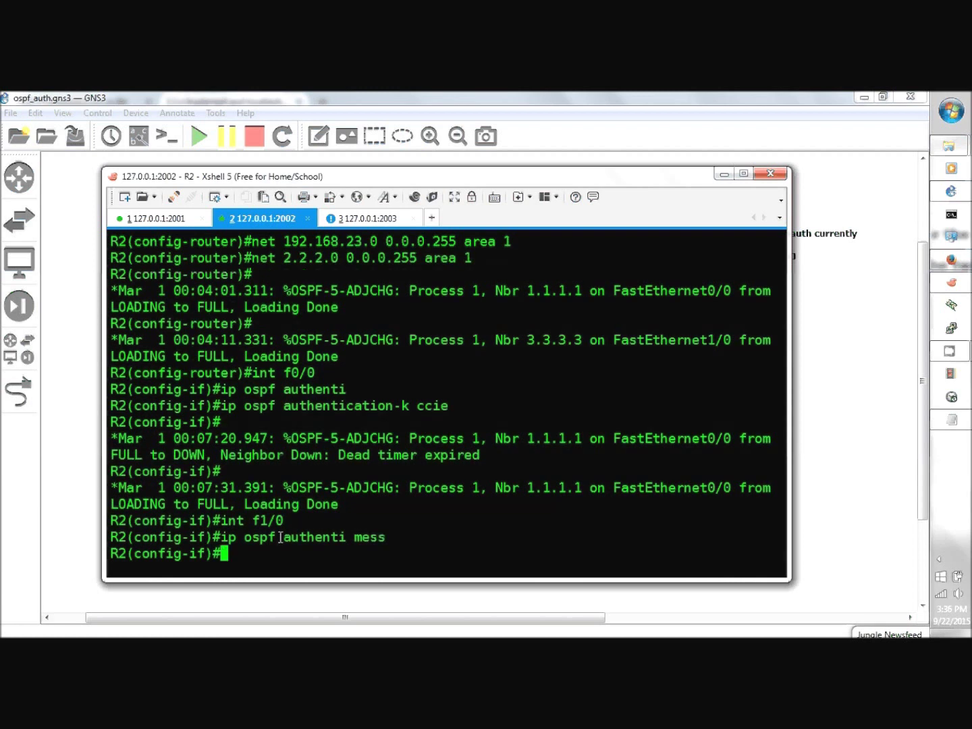
pyautogui.write('ip ospf mess')
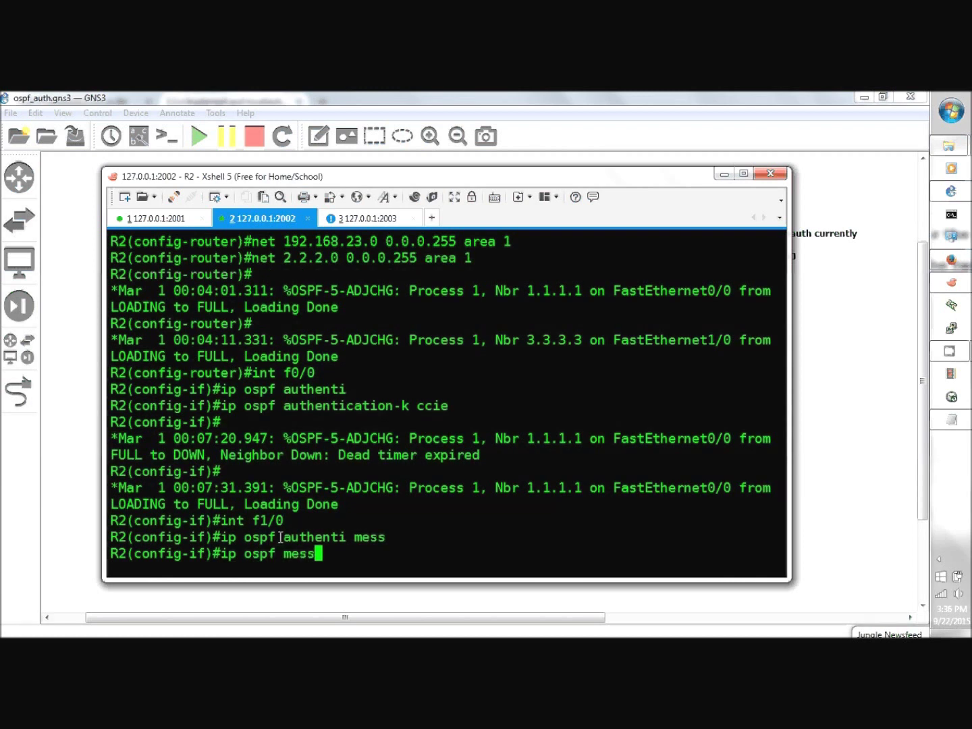
pyautogui.press('Tab')
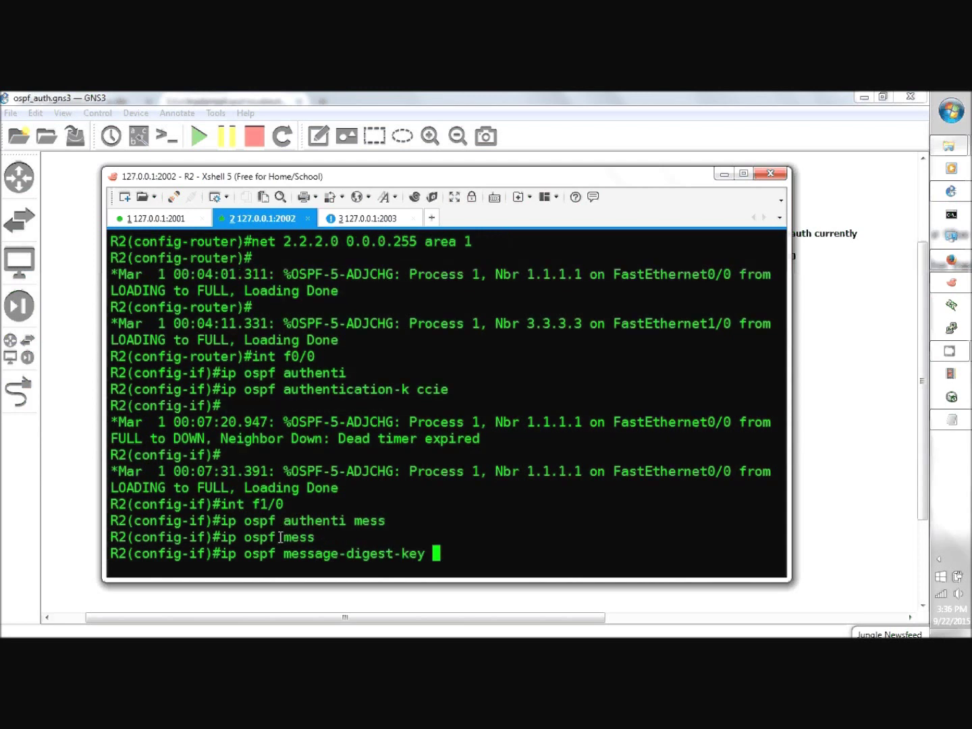
pyautogui.write('1 md5 cc')
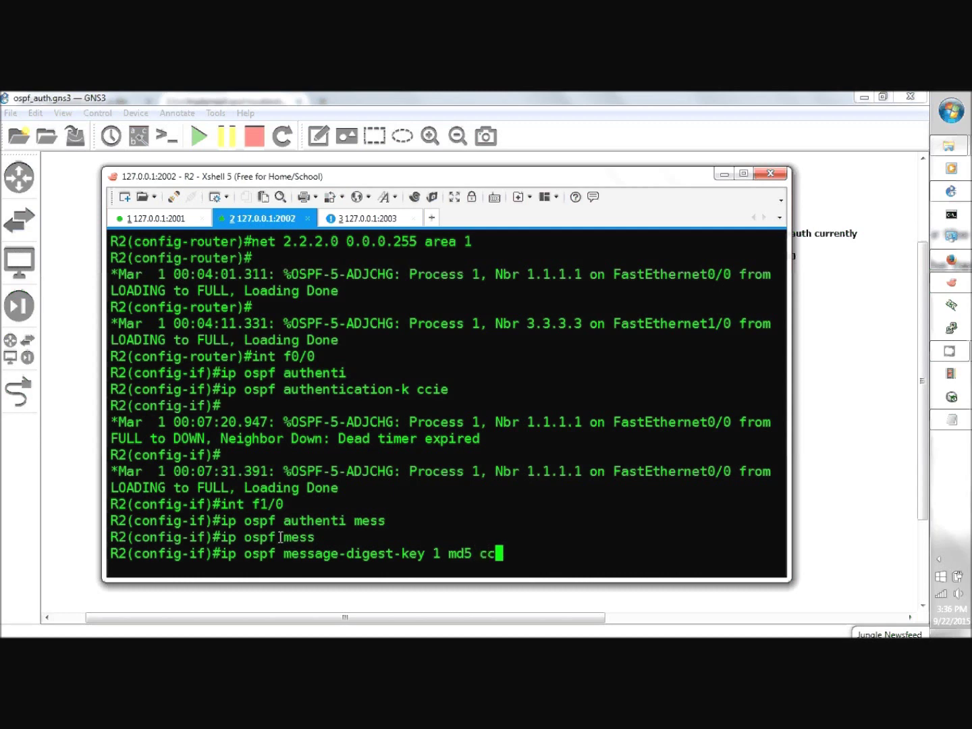
pyautogui.write('ie')
pyautogui.press('Return')
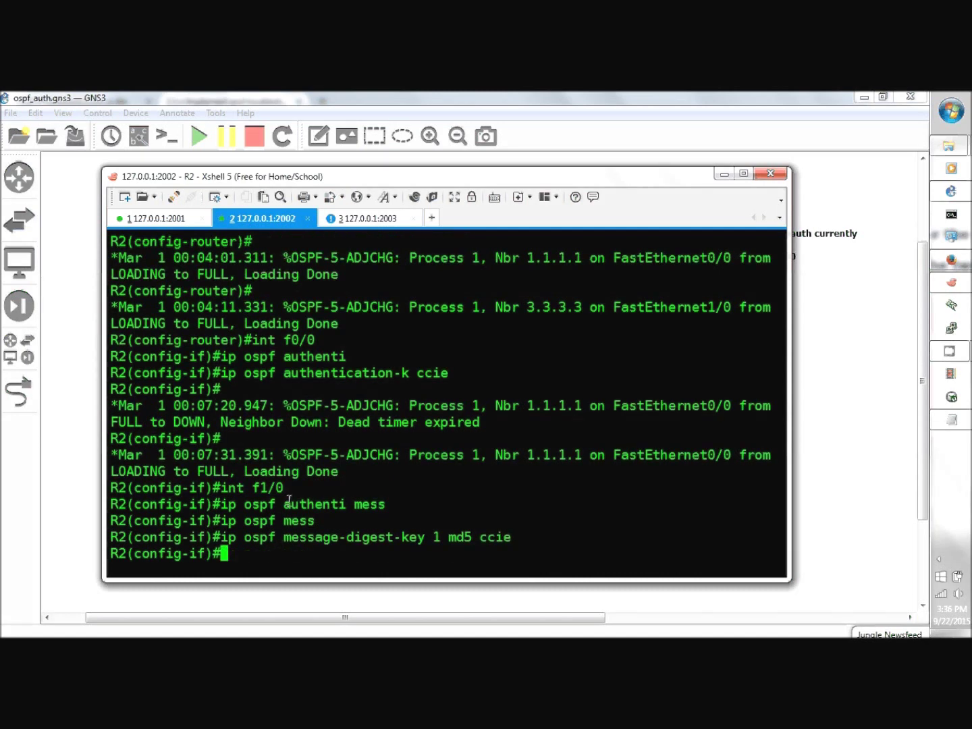
# - On R3's FastEthernet1/0, enable OSPF message-digest authentication with a matching MD5 key 1
pyautogui.click(351, 221)
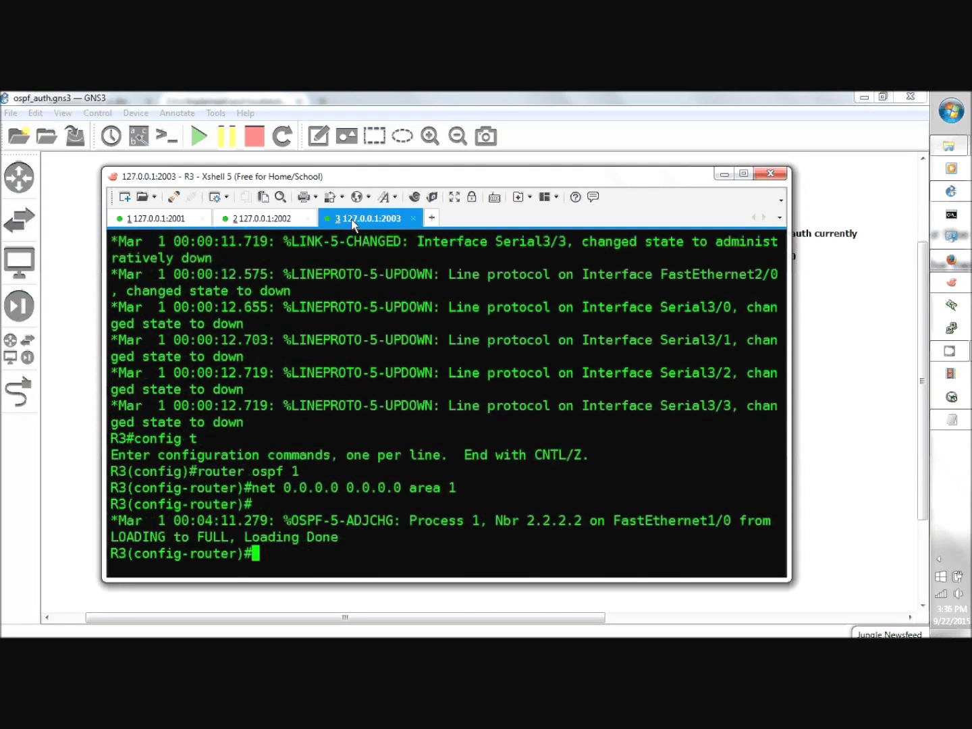
pyautogui.write('int f1/0')
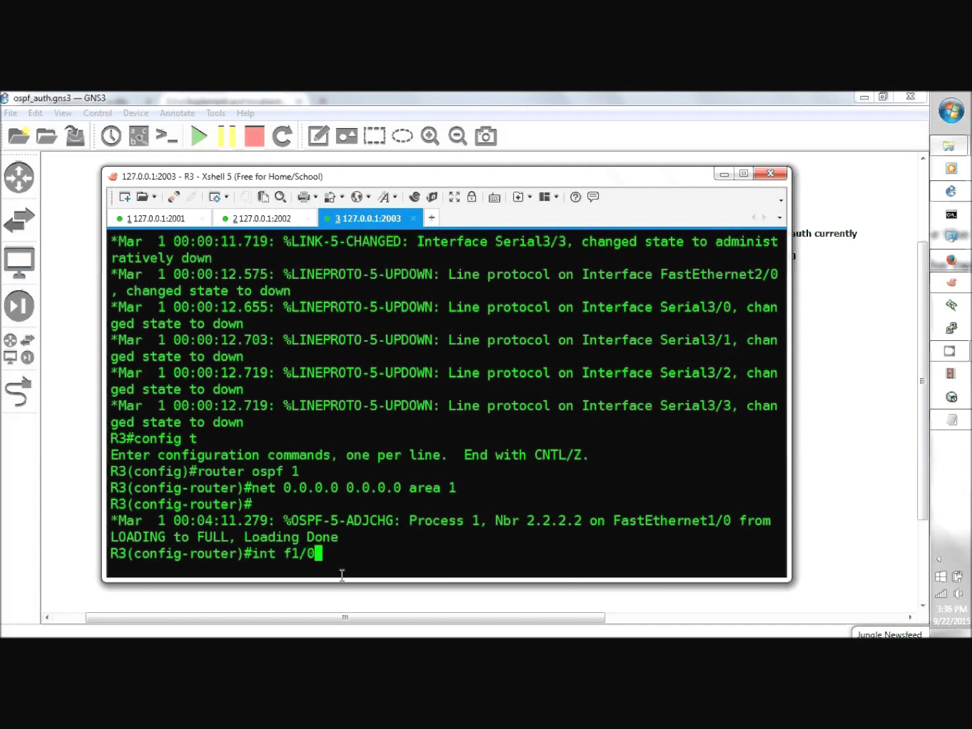
pyautogui.press('Return')
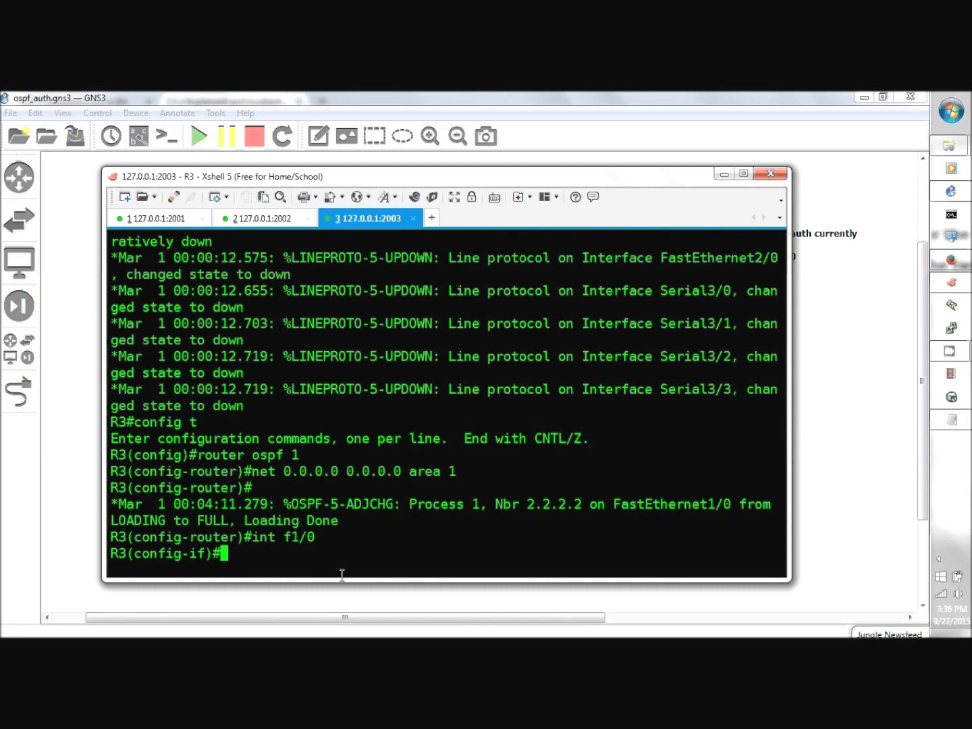
pyautogui.write('ip ospf authent')
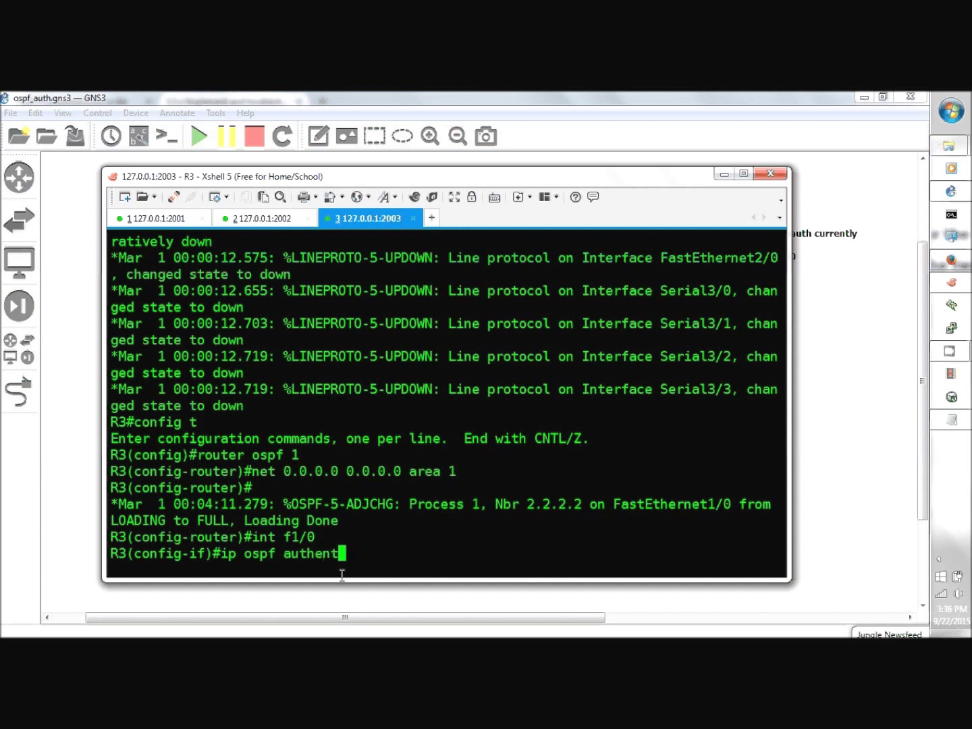
pyautogui.write('i mess')
pyautogui.press('Return')
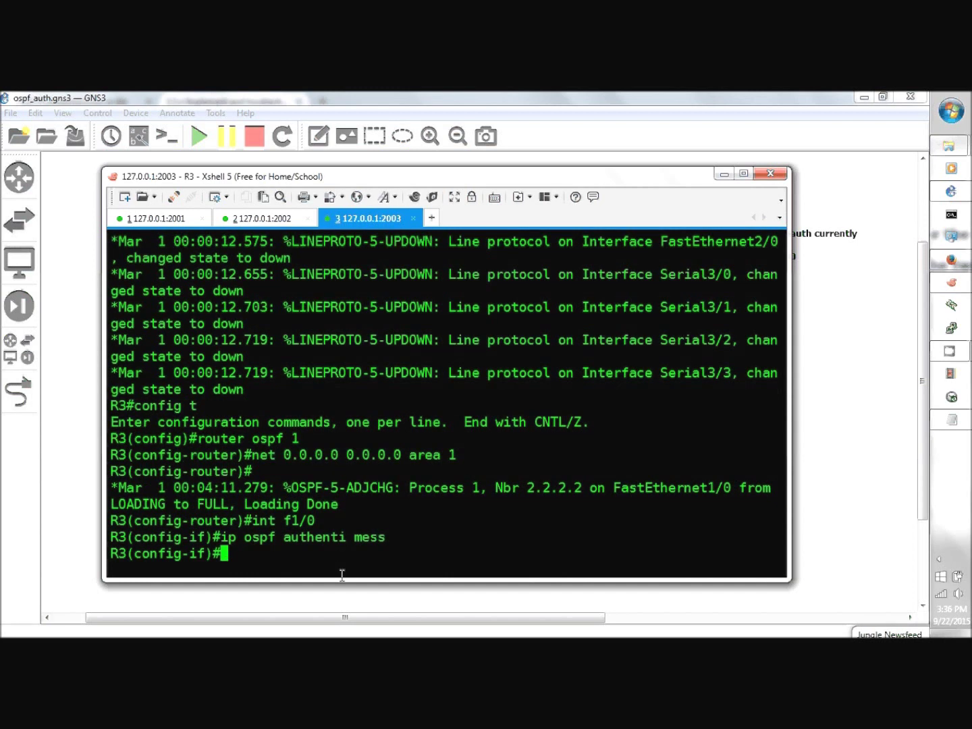
pyautogui.write('ip ospf mess')
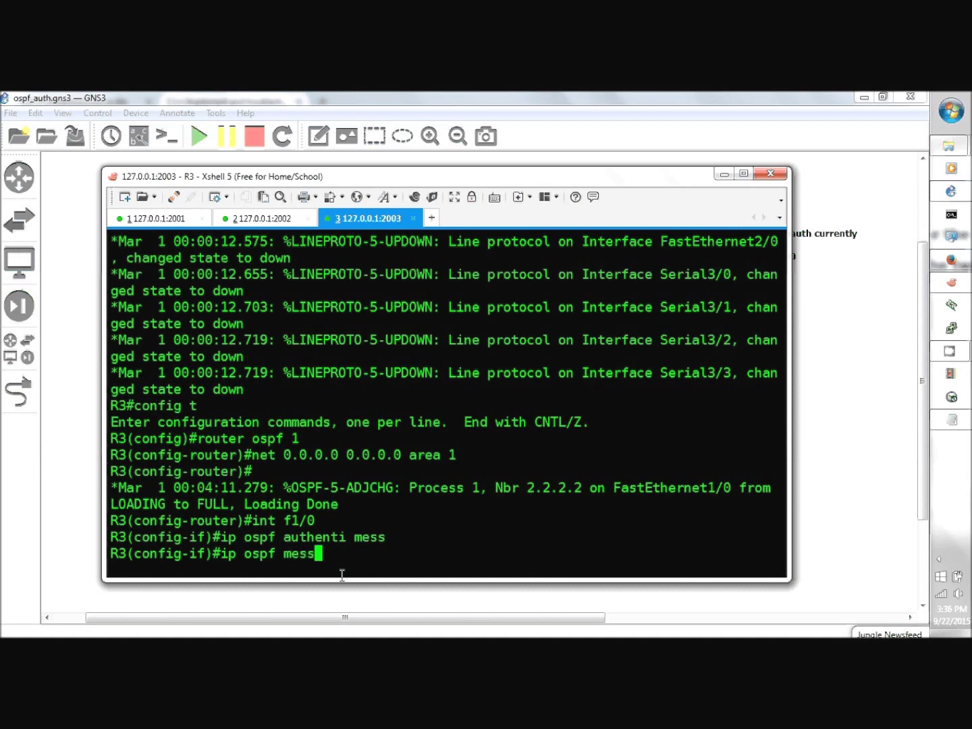
pyautogui.press('Tab')
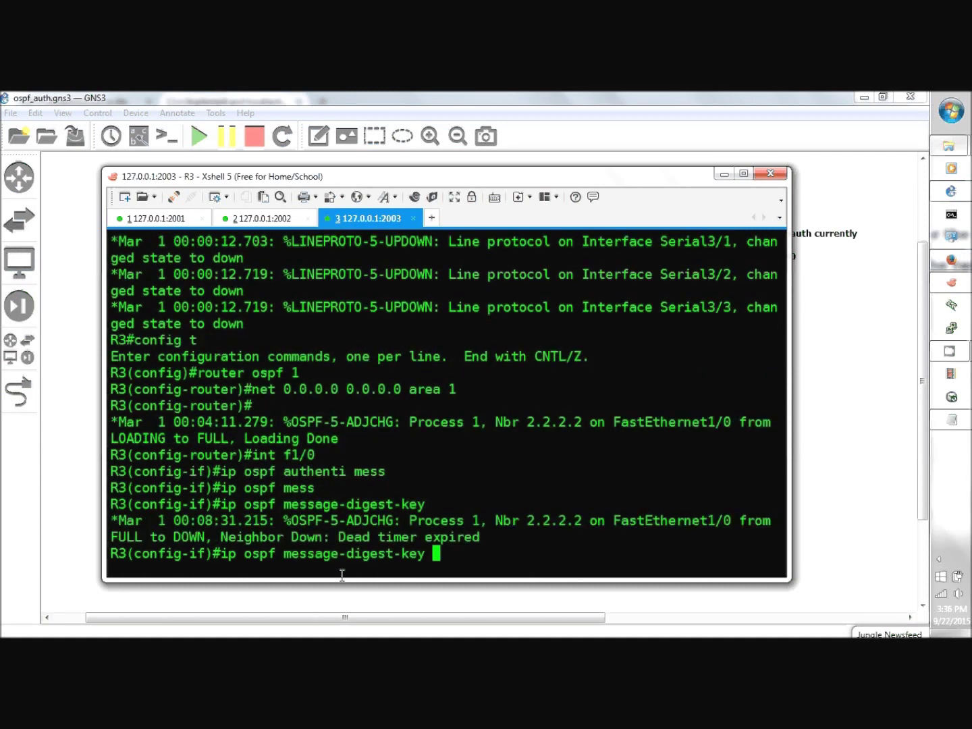
pyautogui.write('1 md5 ')
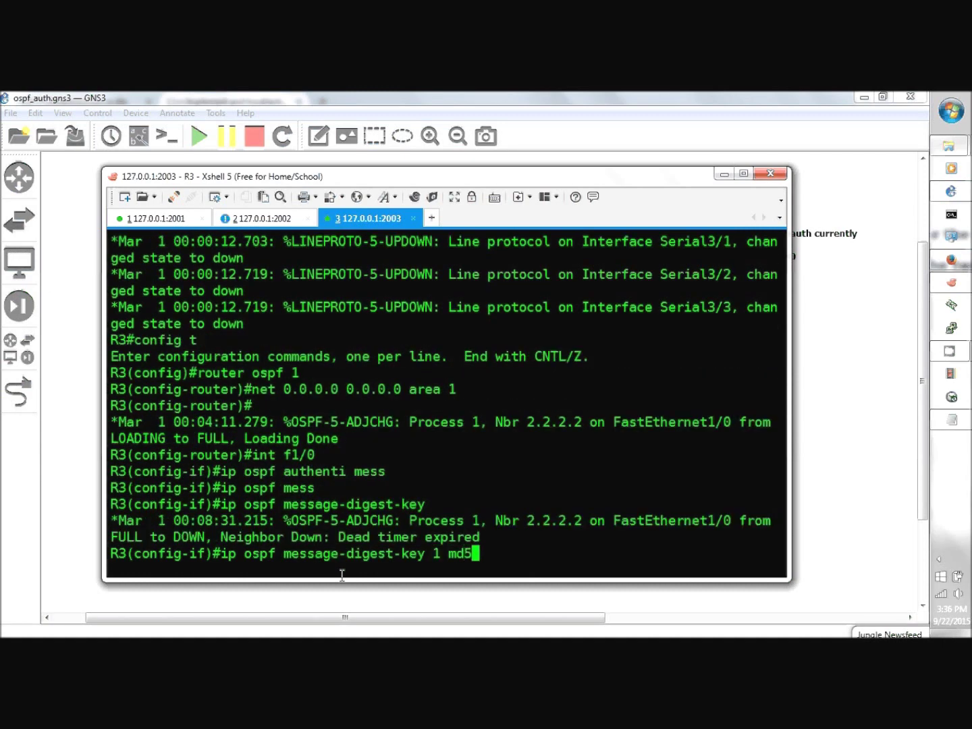
pyautogui.write('ccie')
pyautogui.press('Return')
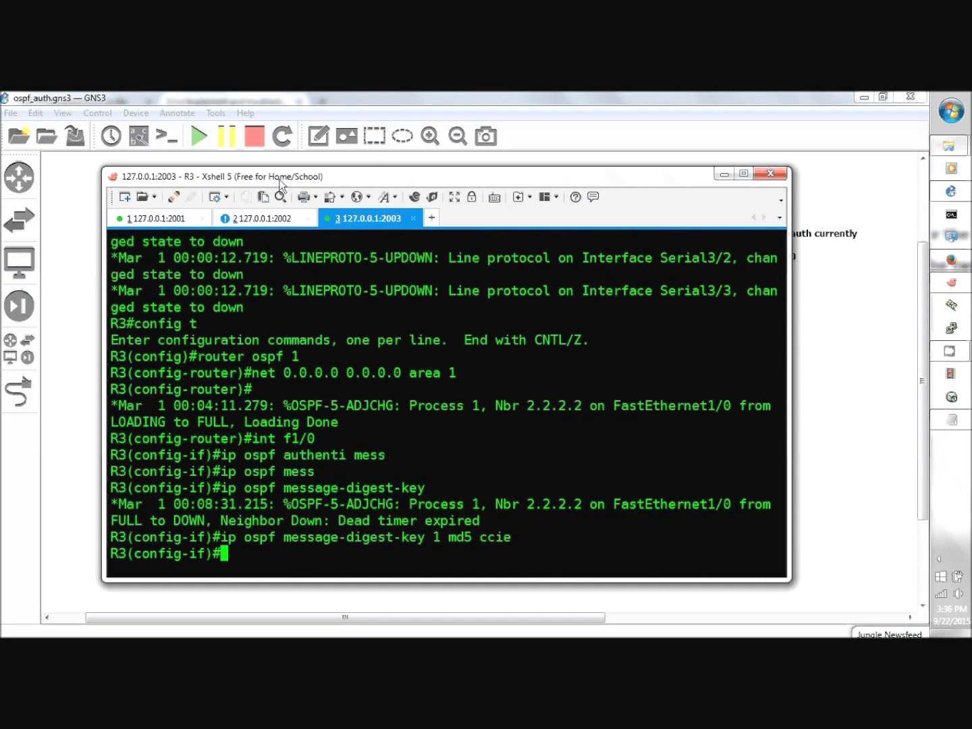
pyautogui.click(265, 218)
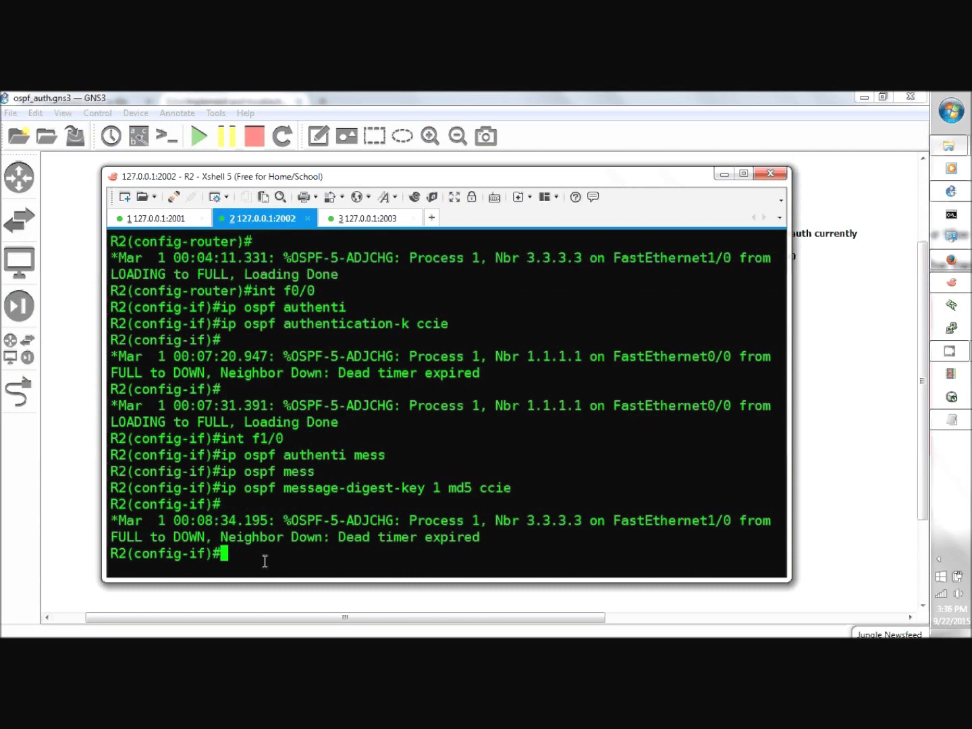
# - Exit configuration mode on R2 and turn on OSPF packet debugging
pyautogui.write('end')
pyautogui.press('Return')
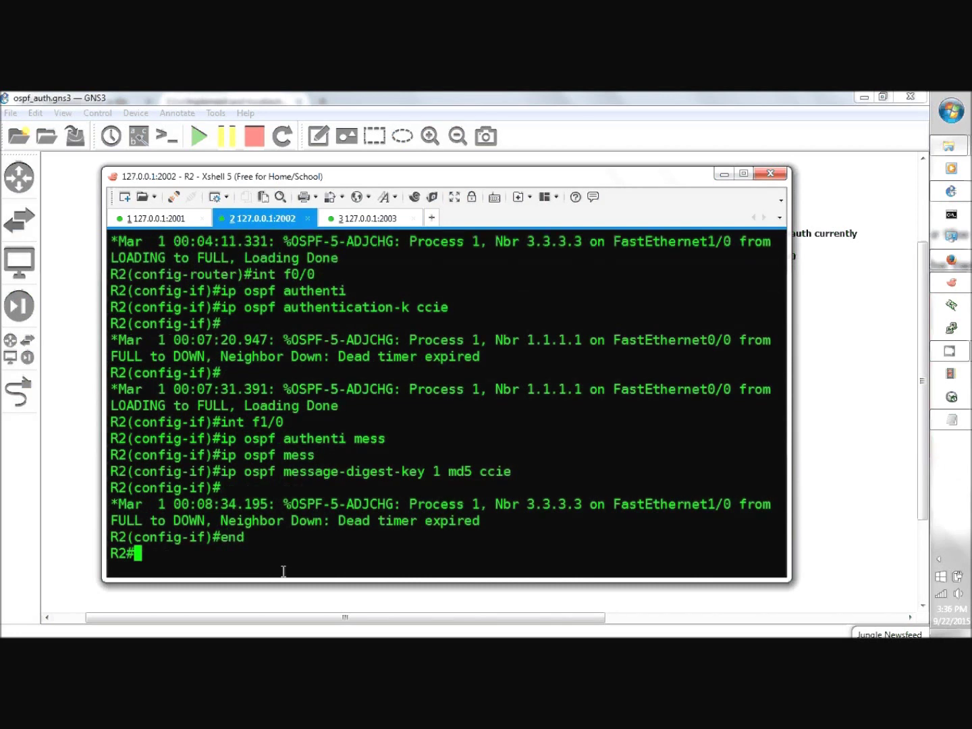
pyautogui.write('debug')
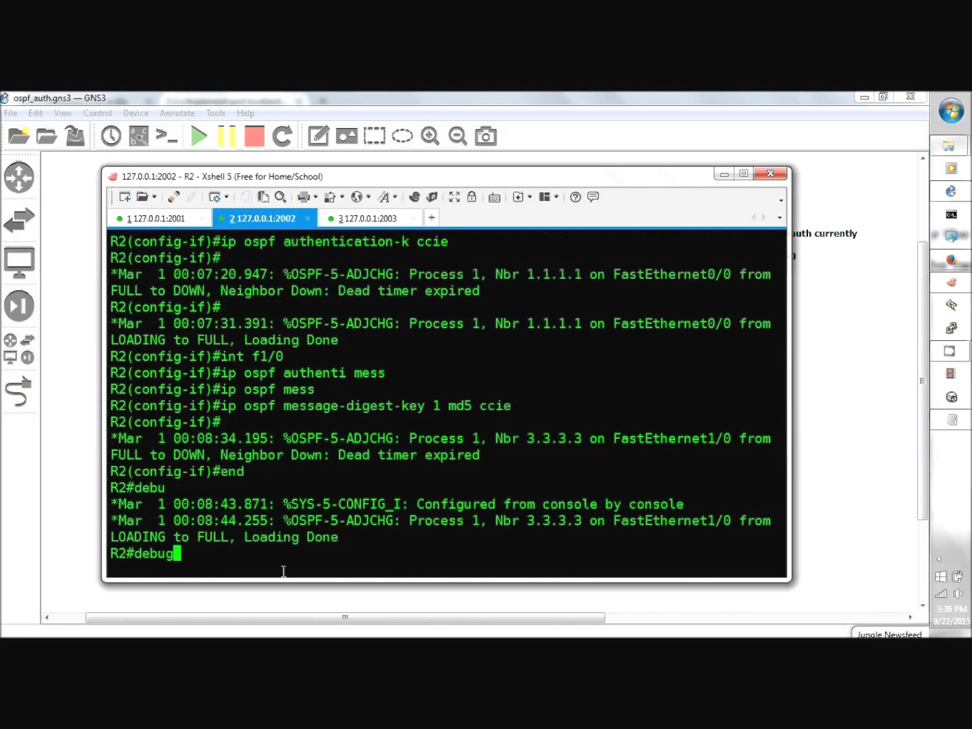
pyautogui.write(' ip ospf pack')
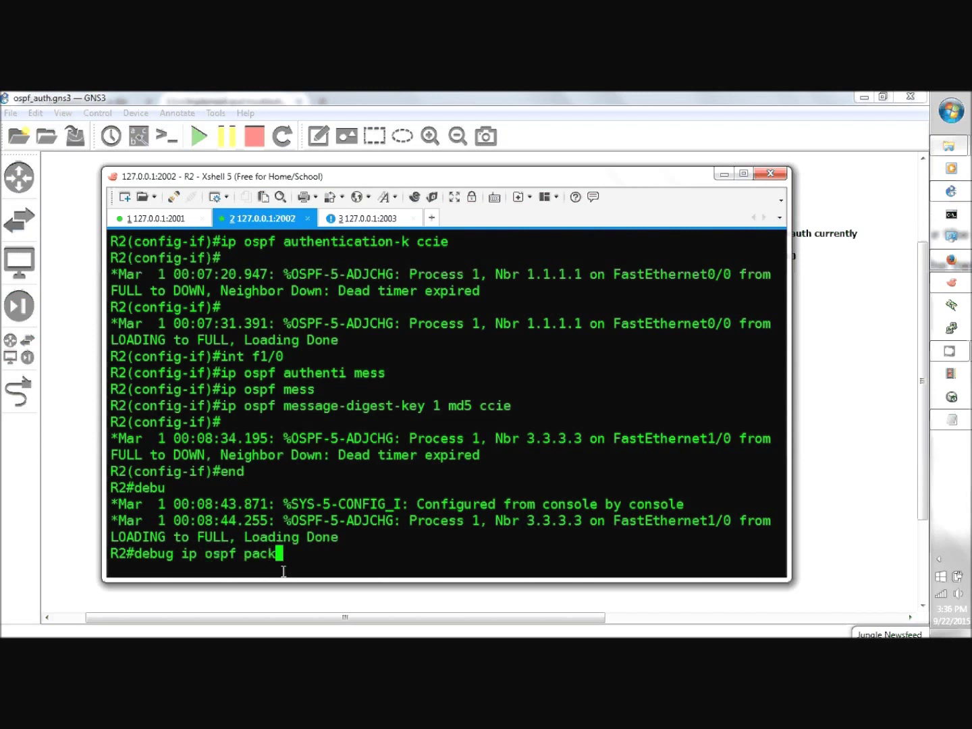
pyautogui.press('Return')
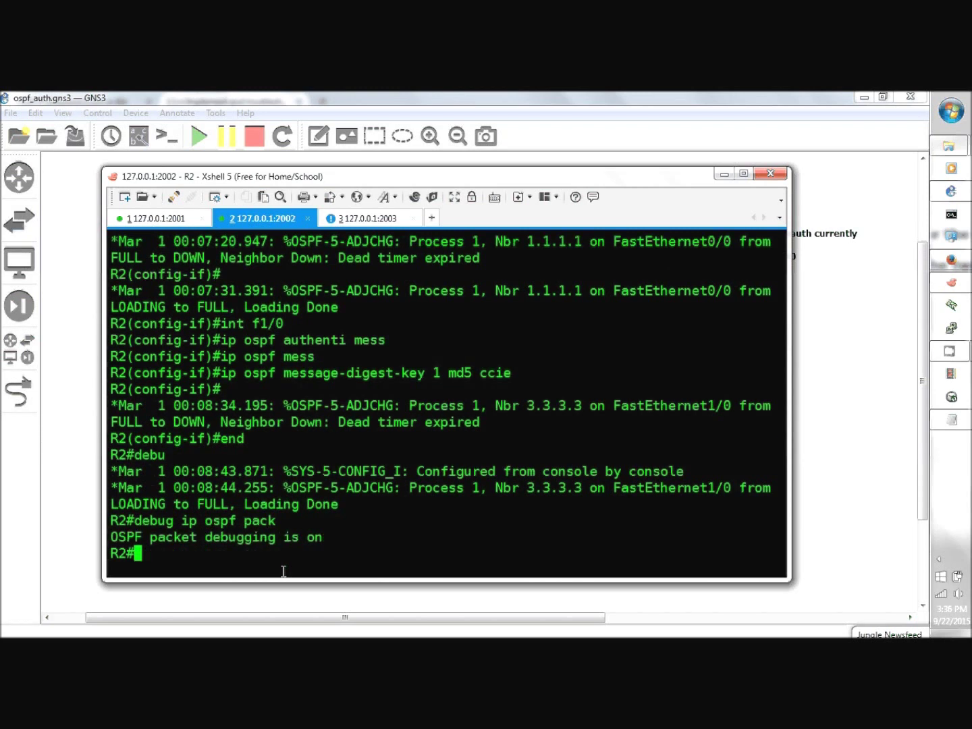
# - List R2's OSPF interface details, confirming message-digest key 1 on FastEthernet1/0
pyautogui.write('sh ip ')
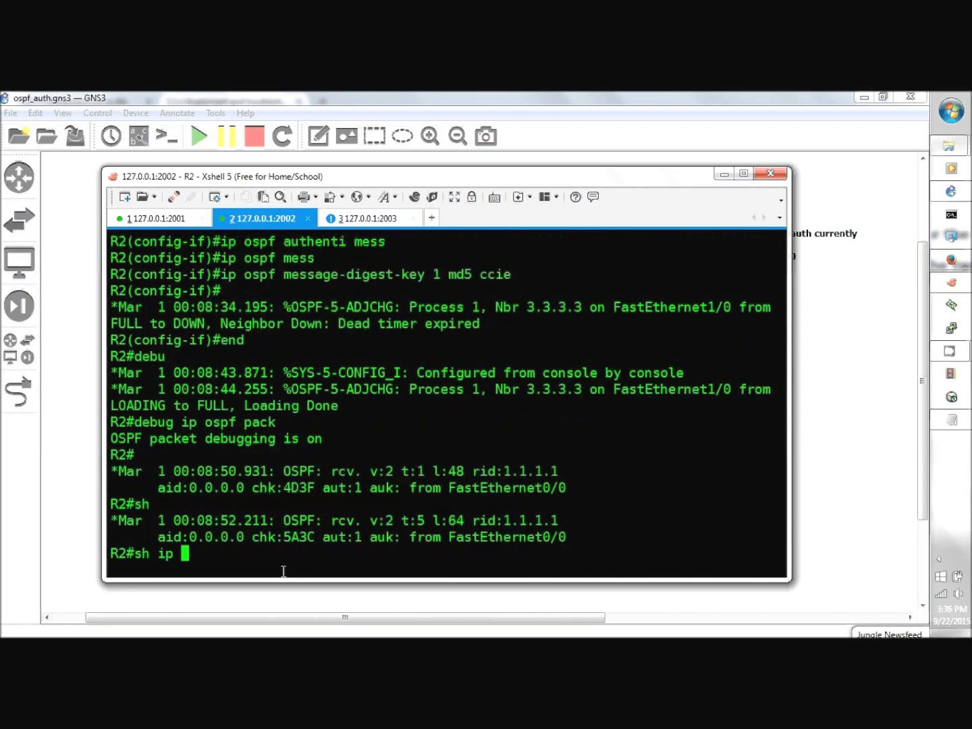
pyautogui.write('ospf int')
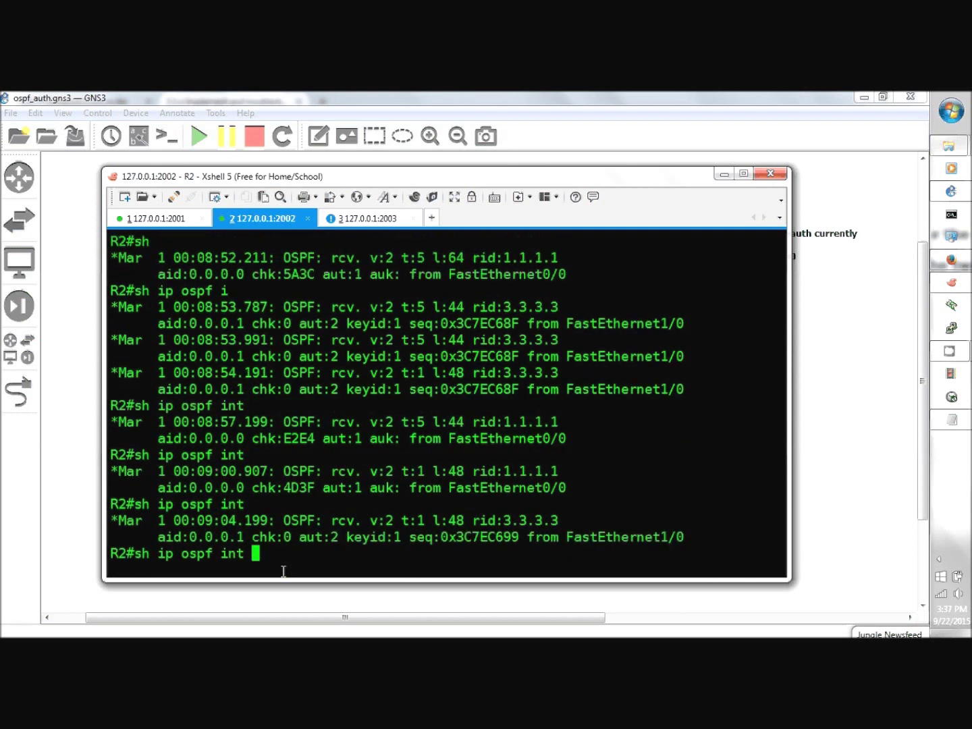
pyautogui.press('Return')
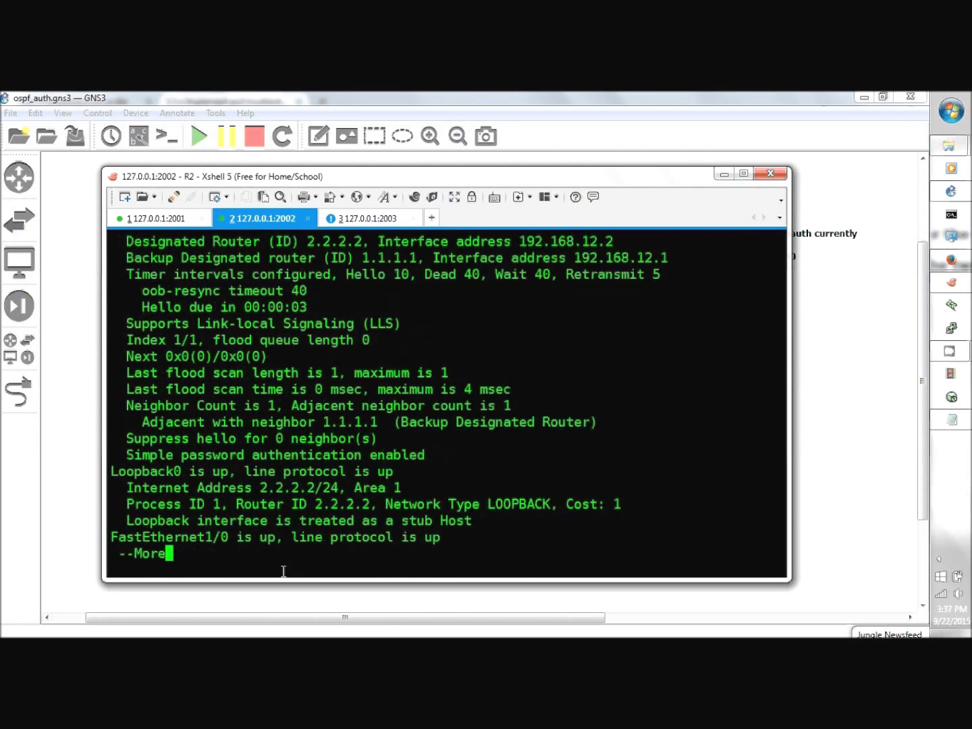
pyautogui.press('space')
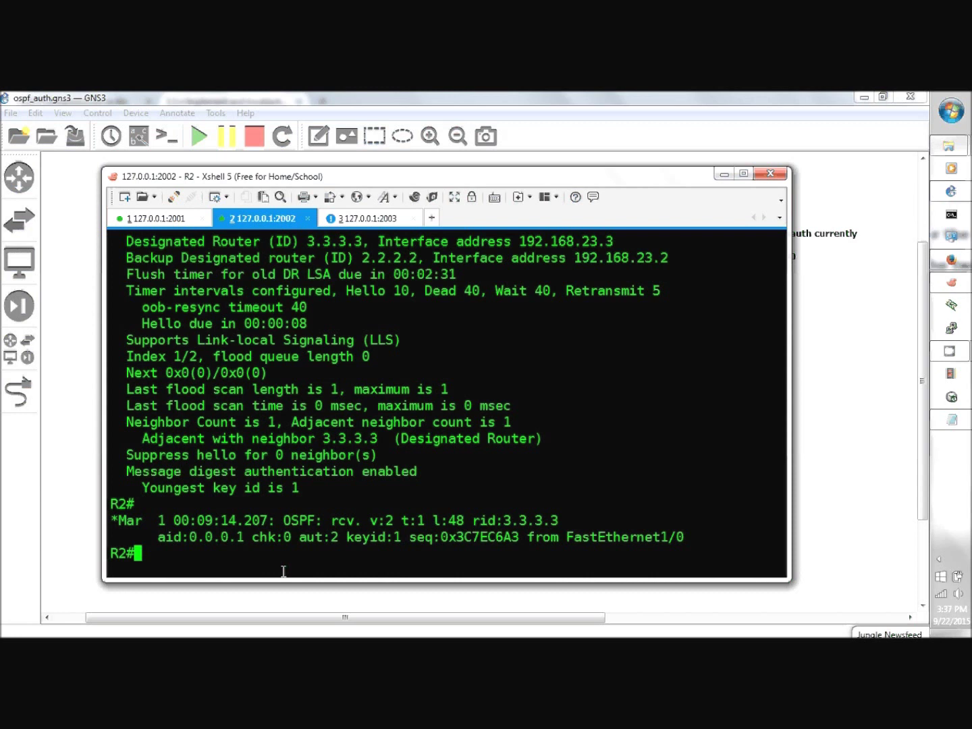
pyautogui.write('u all')
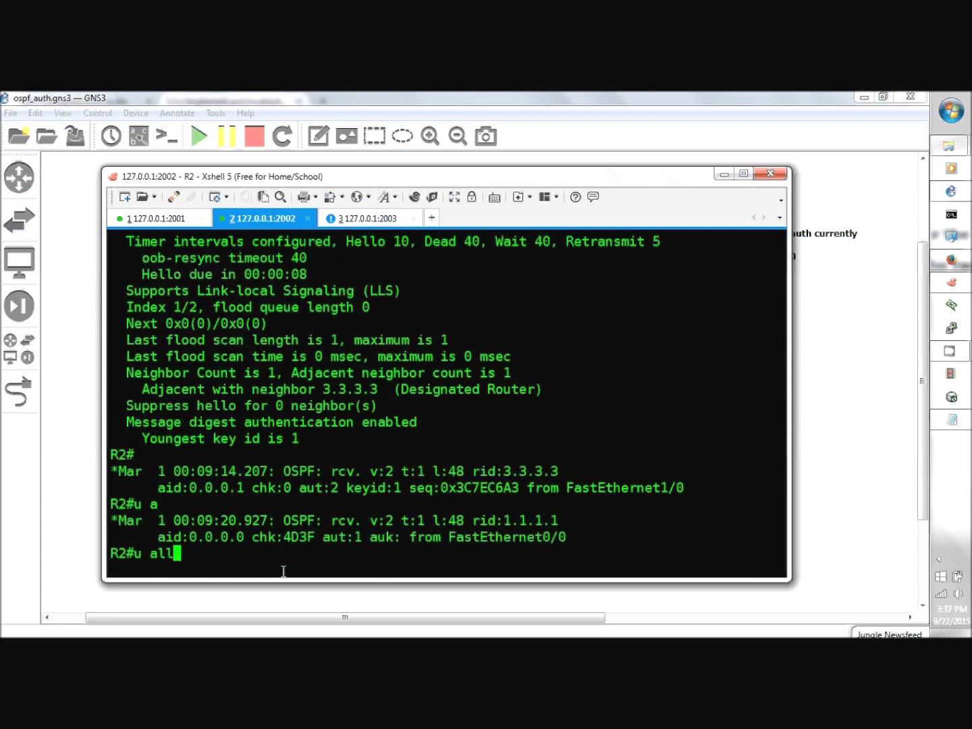
# - Turn off all debugging on R2, then enable OSPF adjacency debugging, correcting a typo
pyautogui.press('Return')
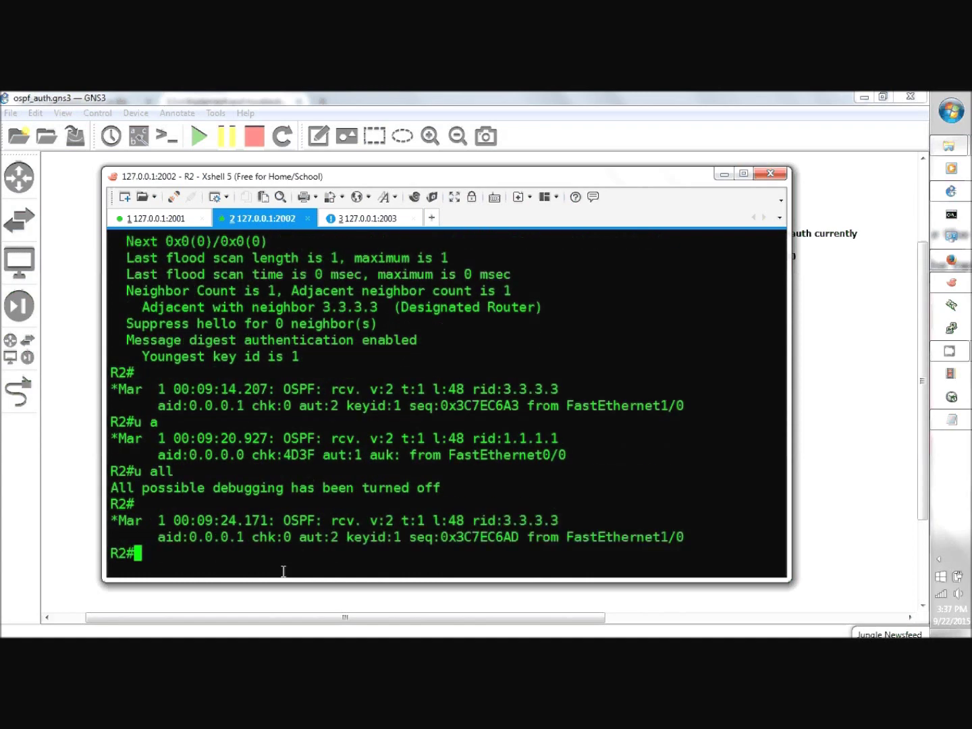
pyautogui.write('dbug ip ')
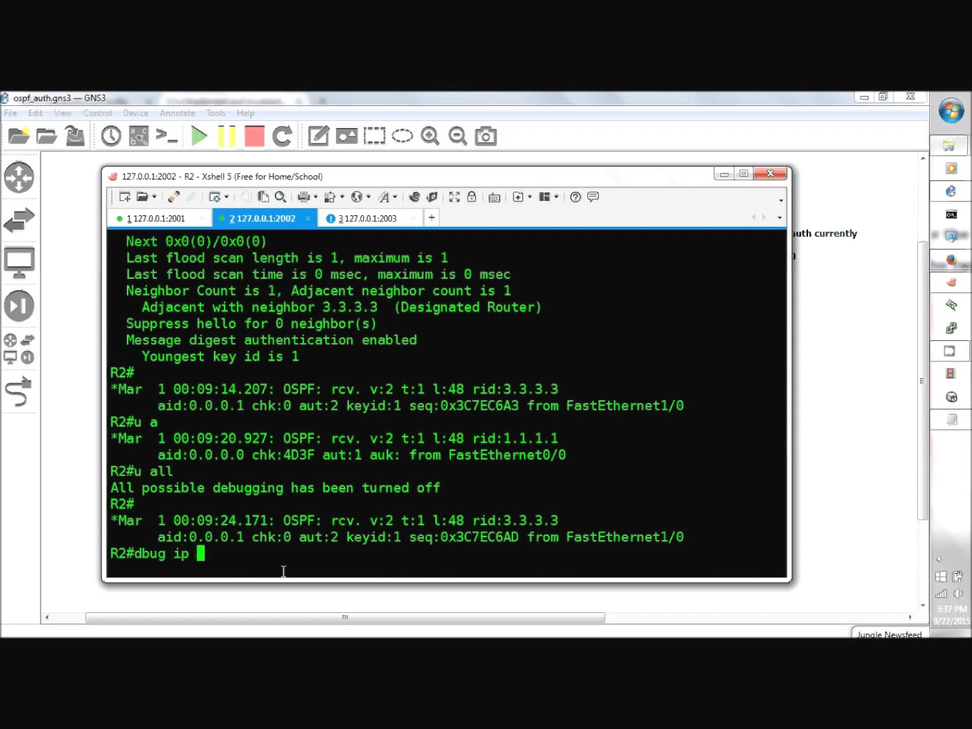
pyautogui.write('ospf adj')
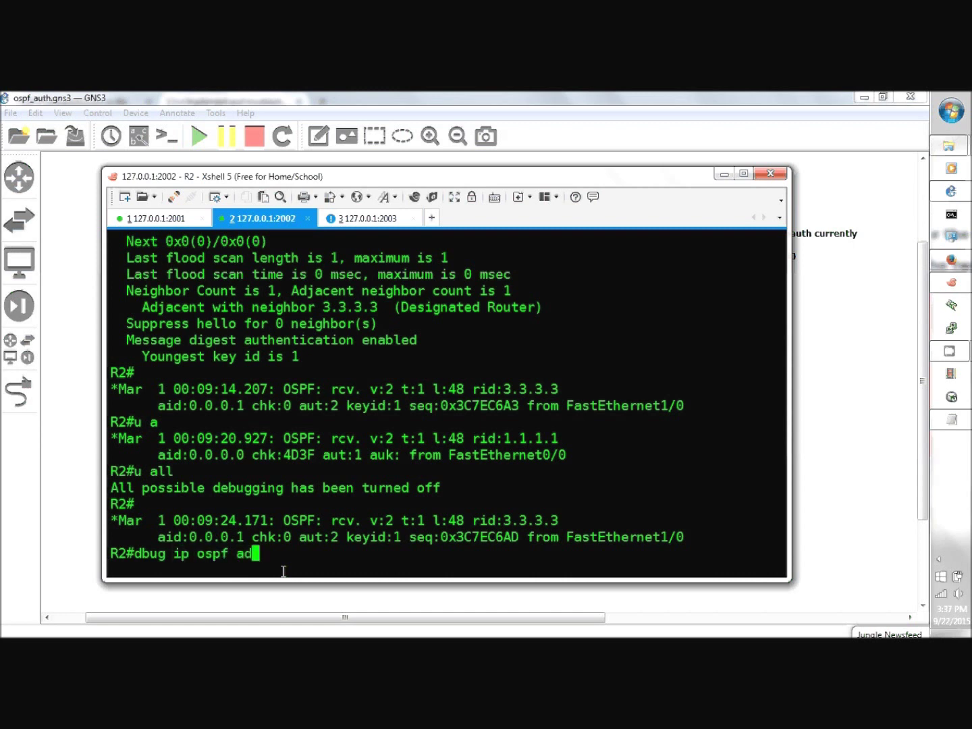
pyautogui.press('Return')
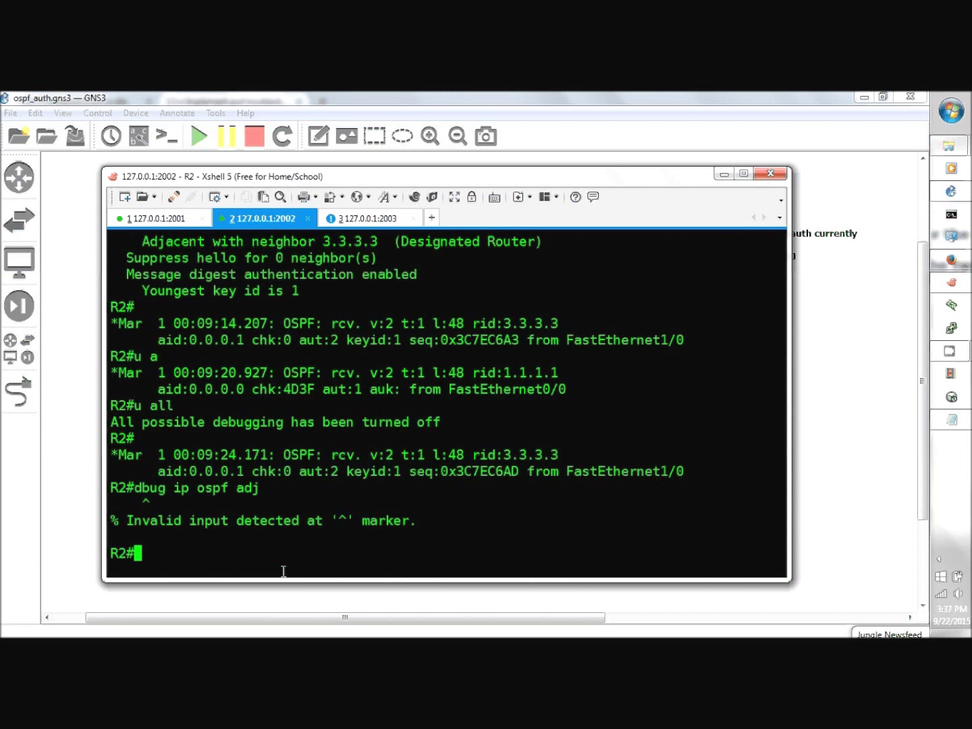
pyautogui.write('debug ip ospf ')
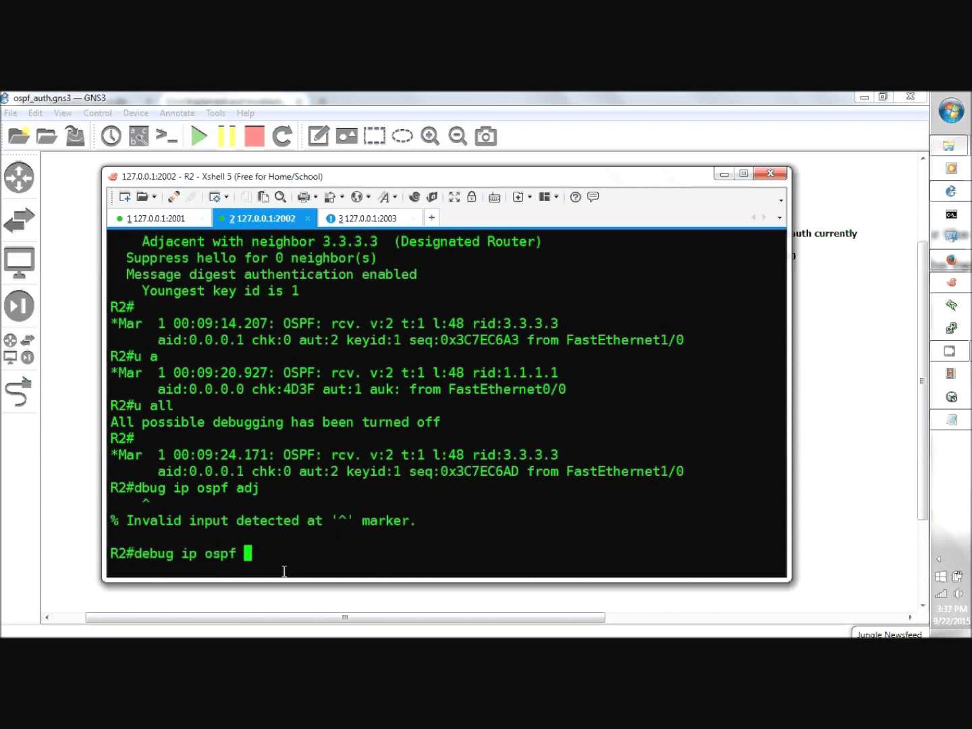
pyautogui.write('adj')
pyautogui.press('Return')
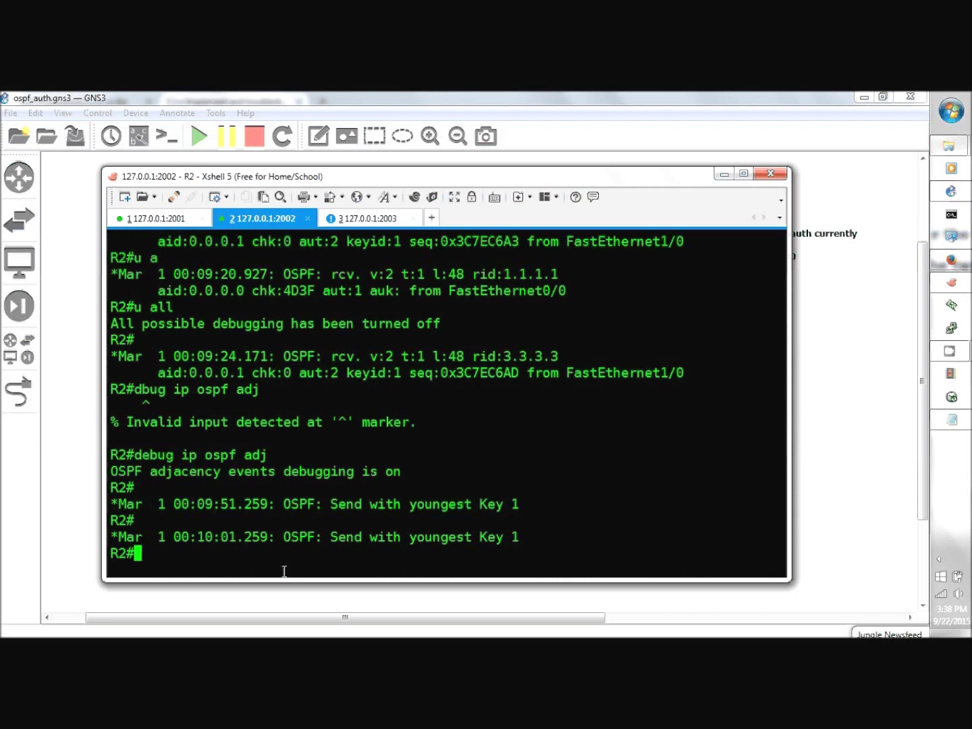
# - Turn off all R2 debugging again after the output reports youngest key 1
pyautogui.write('u all')
pyautogui.press('Return')
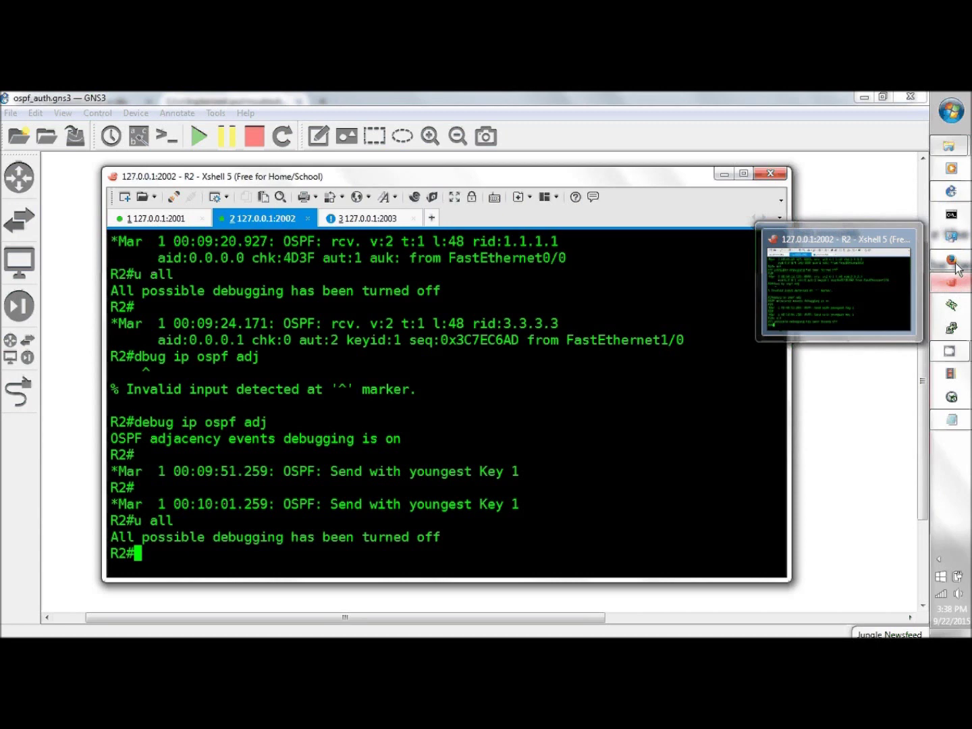
pyautogui.click(955, 264)
# - Scroll the ccieordie post to the eight key-chain steps above the ospf_auth lab link
pyautogui.scroll(1, 584, 446)
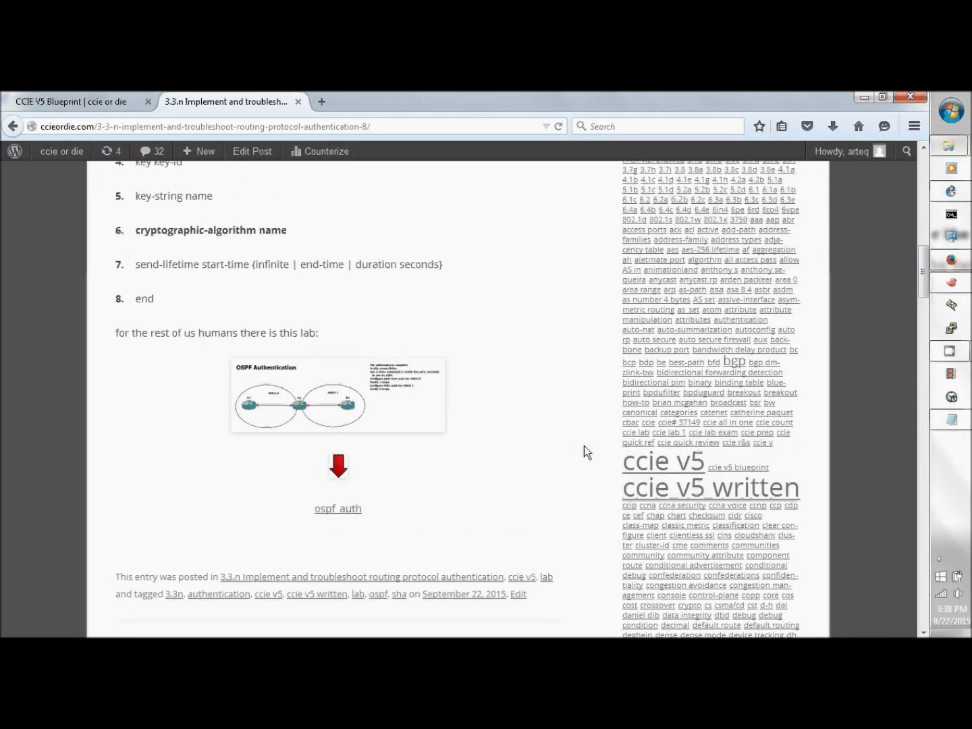
pyautogui.scroll(5, 573, 465)
pyautogui.scroll(-2, 569, 472)
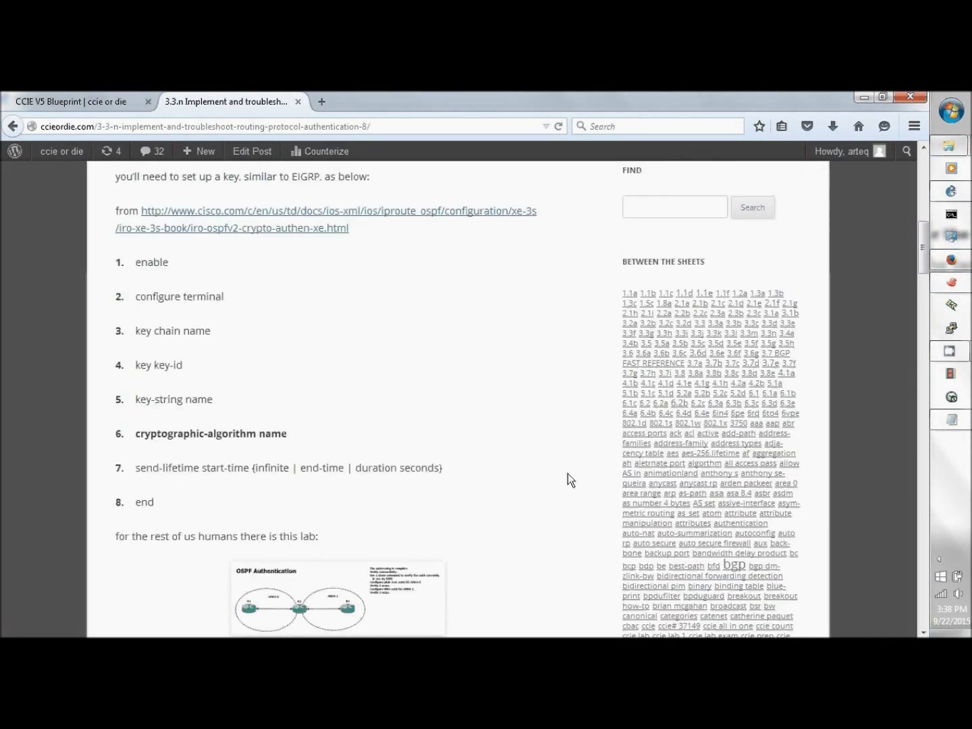
pyautogui.scroll(-2, 560, 474)
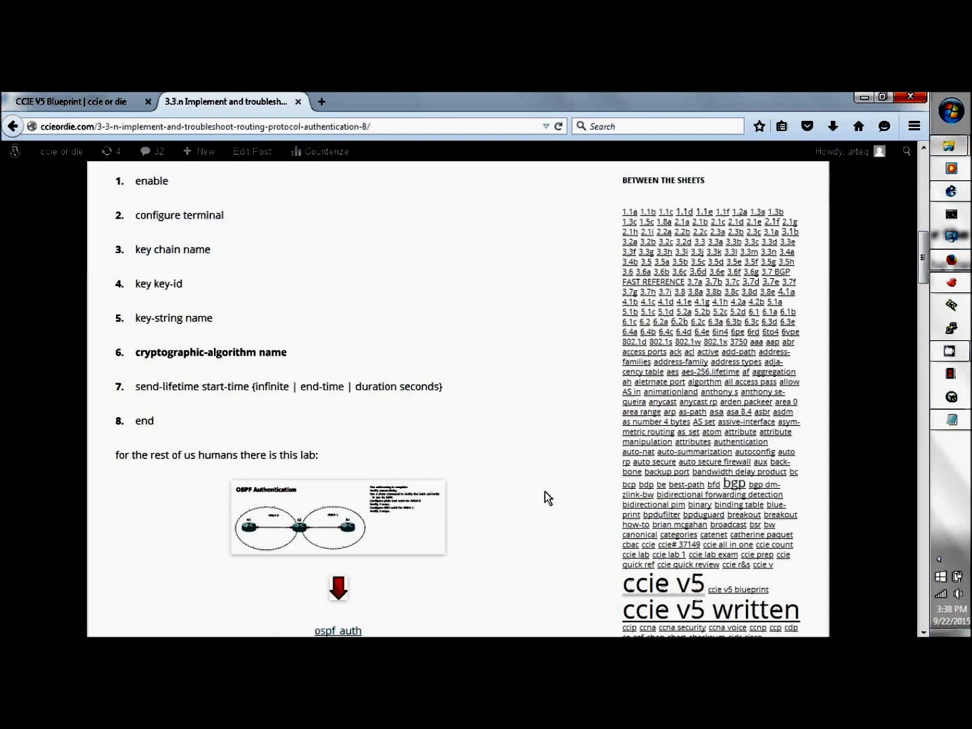
pyautogui.scroll(3, 544, 491)
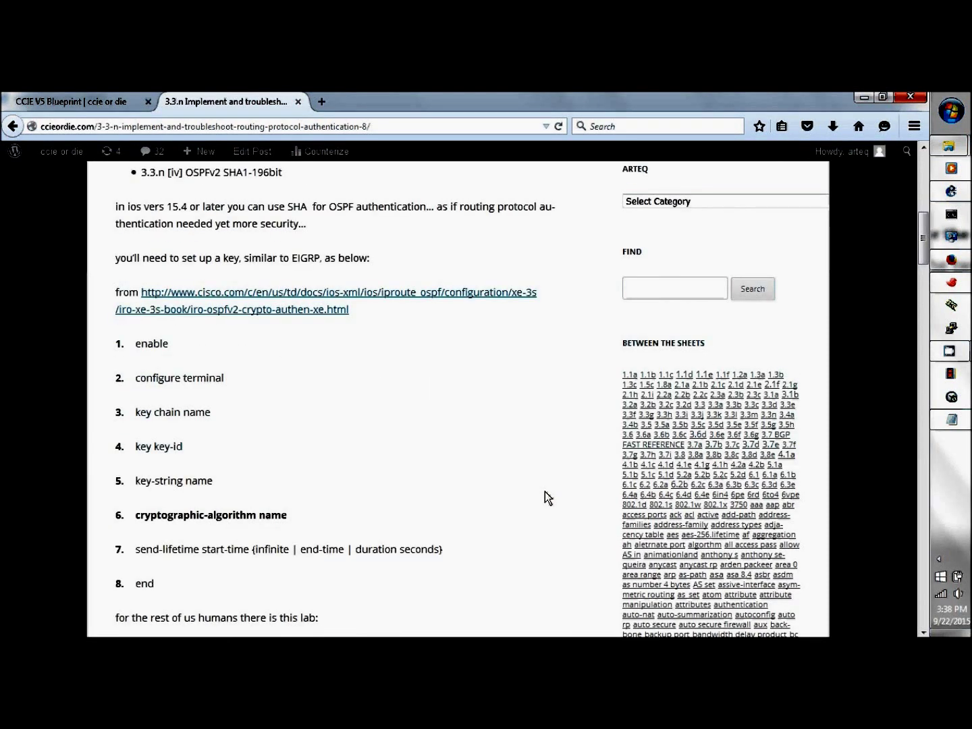
pyautogui.scroll(-2, 544, 491)
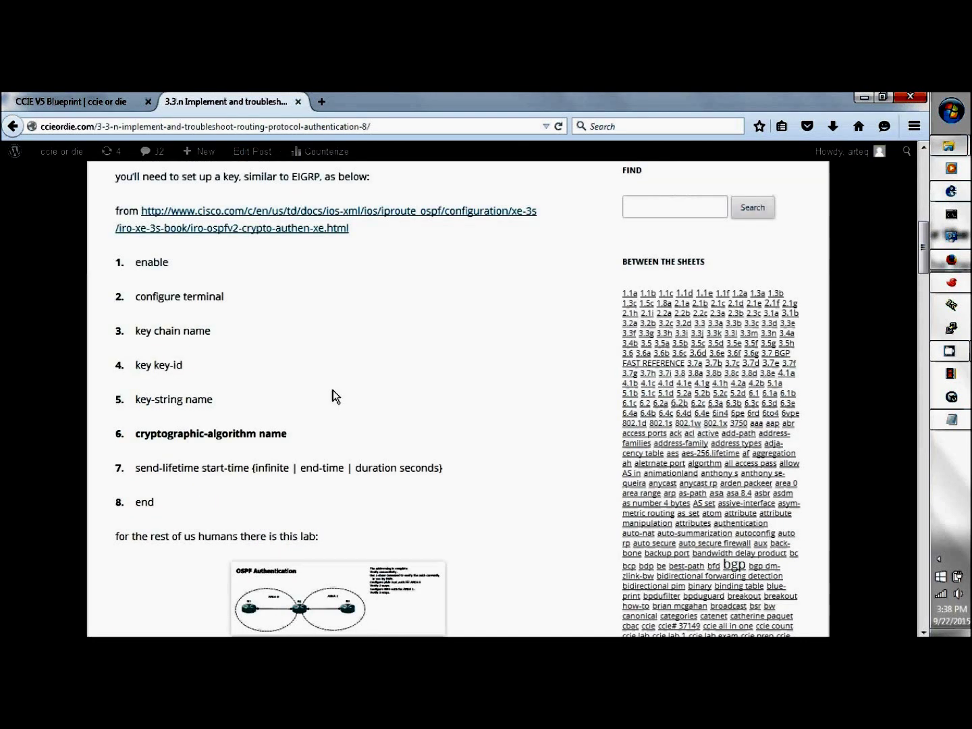